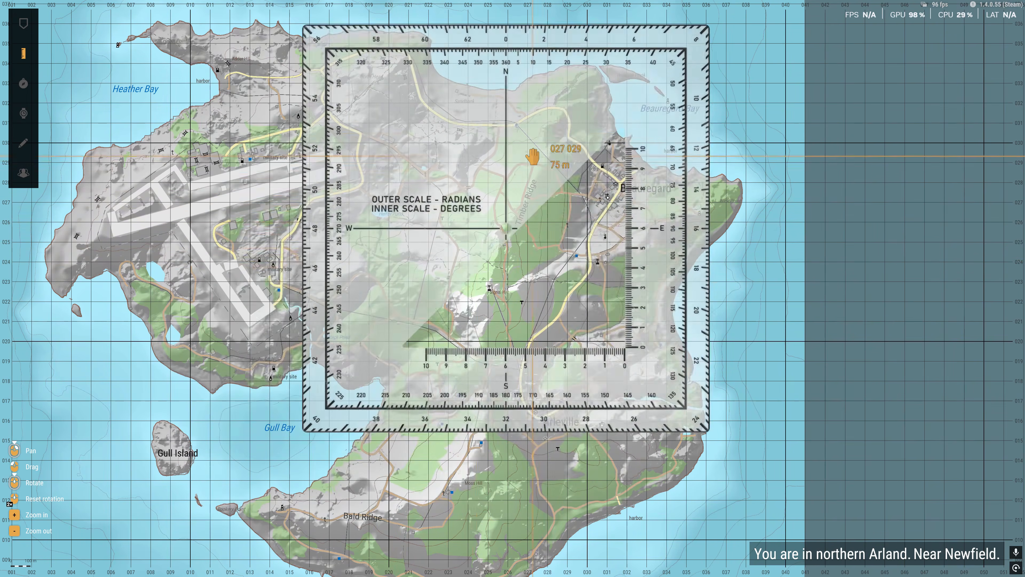
{"action": "left_click_drag", "start_coordinate": [121, 107], "coordinate": [192, 247]}
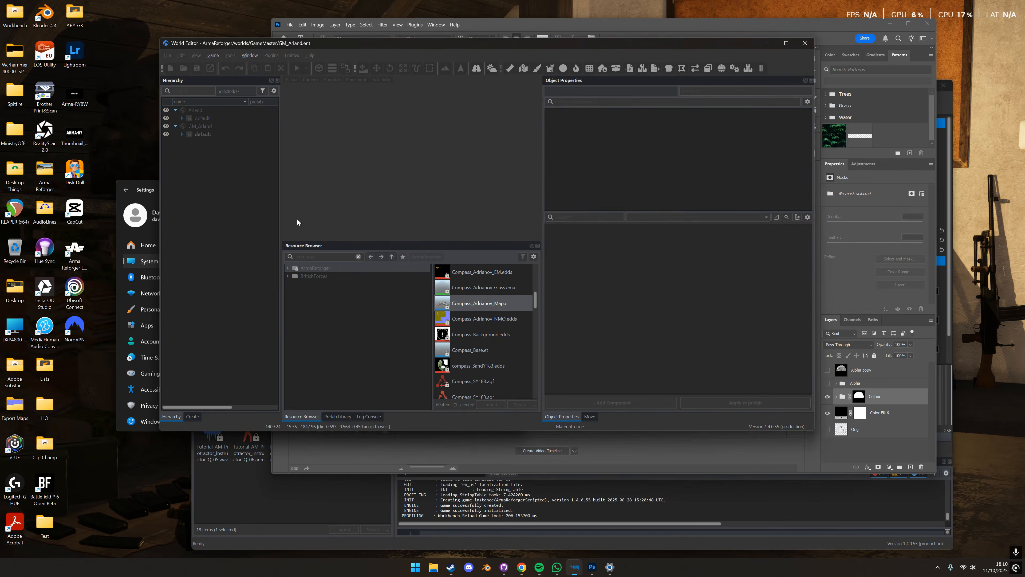
- Load the Assets_Showcase_Basic.ent world and playtest it to check the baseplate compass in hand
{"action": "left_click", "coordinate": [167, 55]}
{"action": "left_click", "coordinate": [214, 138]}
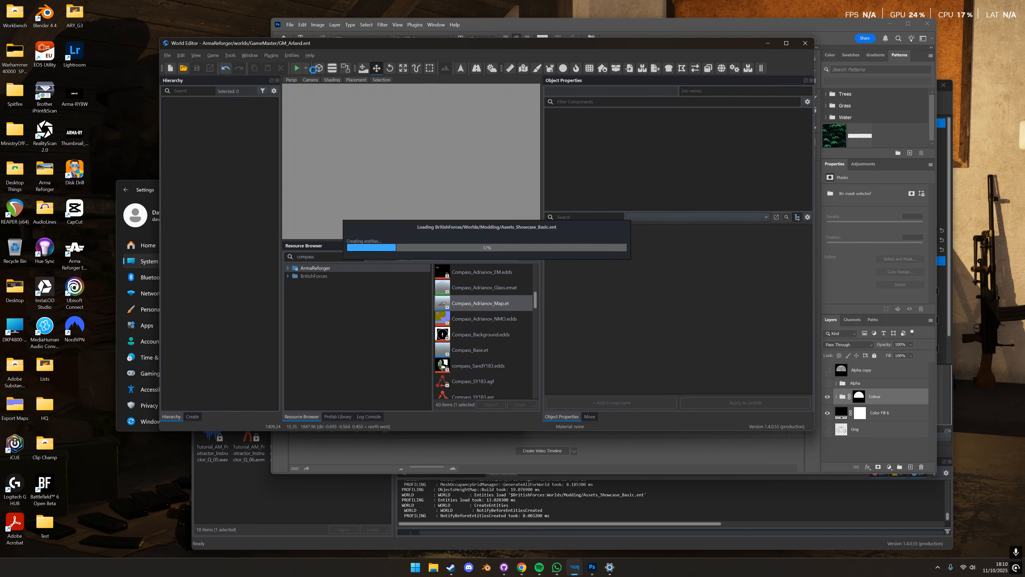
{"action": "left_click", "coordinate": [296, 69]}
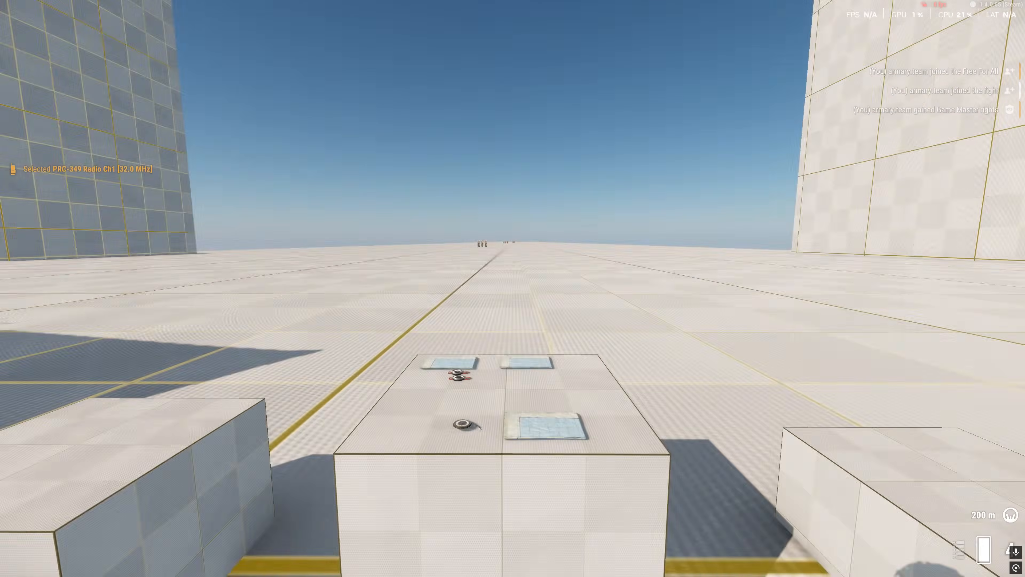
{"action": "key", "text": "u"}
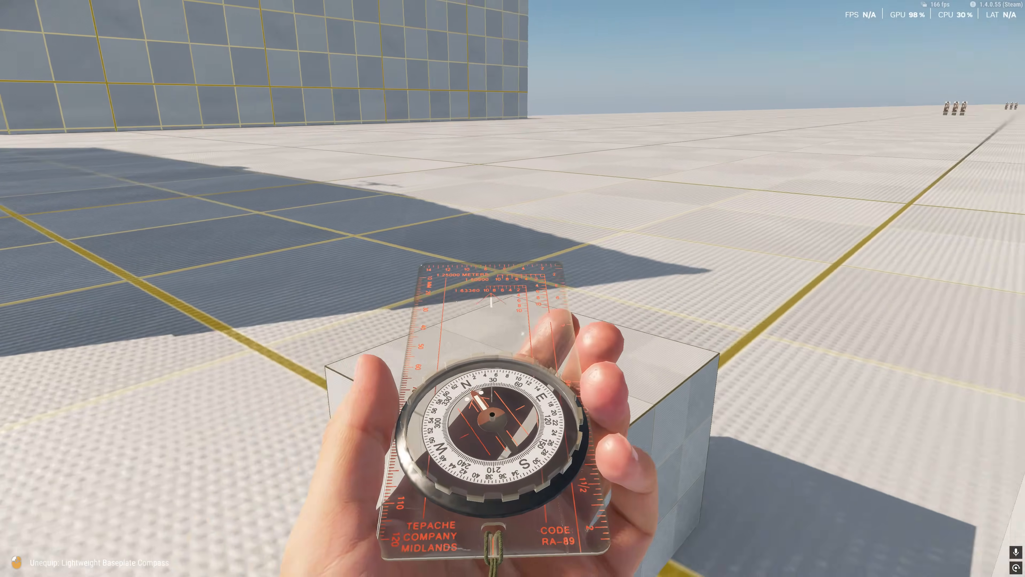
{"action": "key", "text": "Escape"}
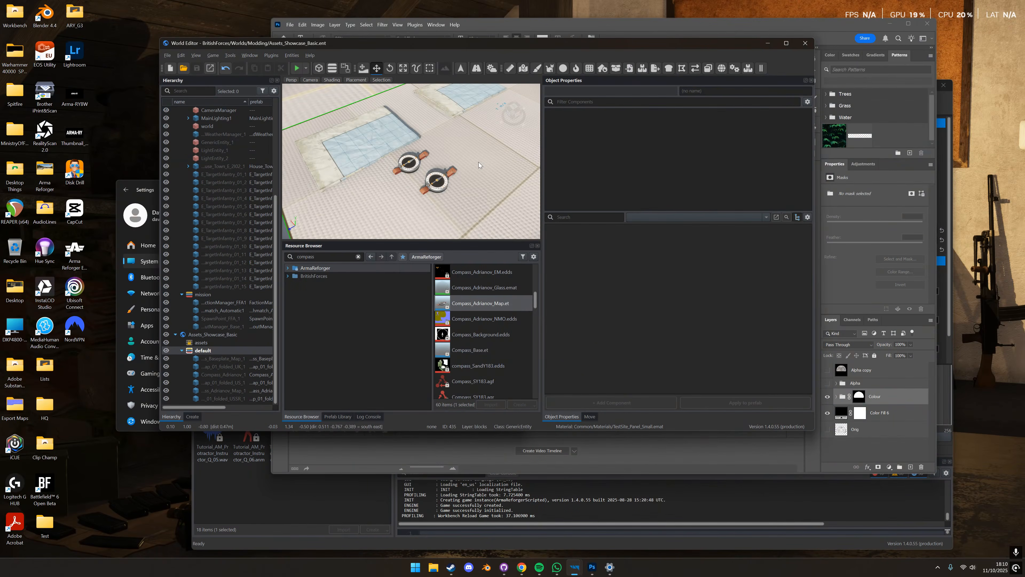
- Inspect the SCR_CompassComponent settings of the Adrianov compass at the Compass_Adrianov.et level and locate its Map Resource prefab
{"action": "left_click", "coordinate": [438, 183]}
{"action": "left_click", "coordinate": [659, 219]}
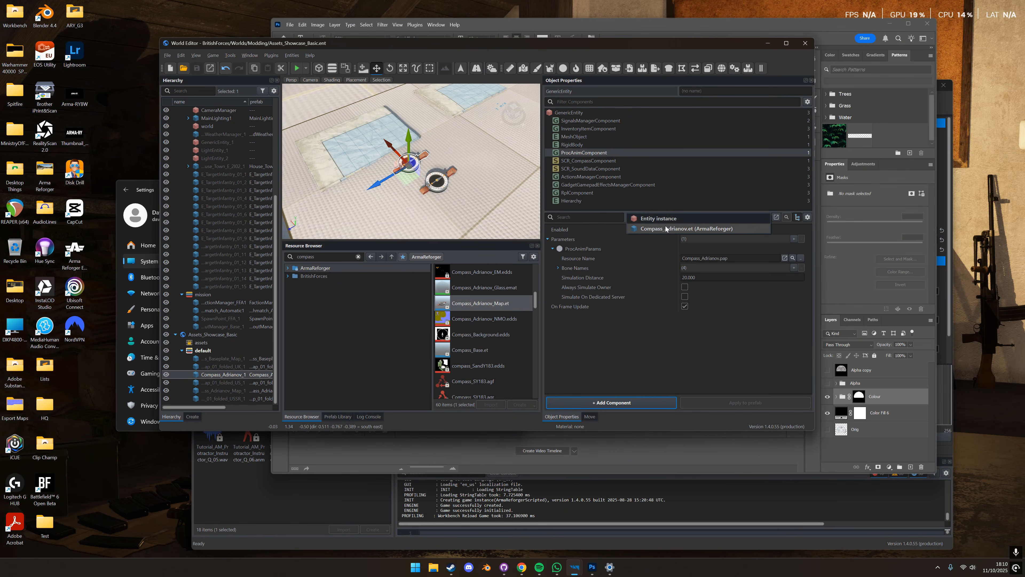
{"action": "left_click", "coordinate": [666, 229]}
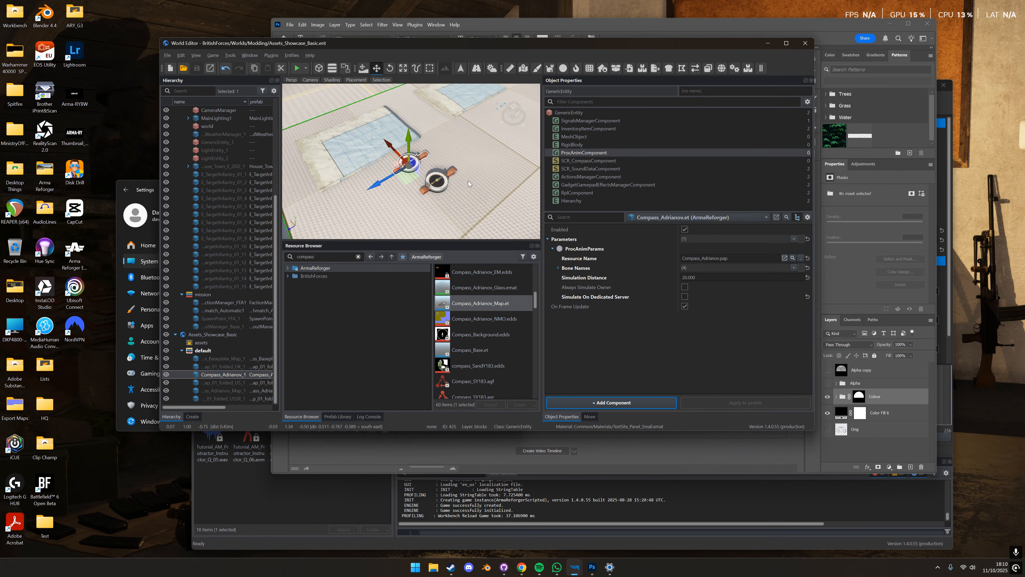
{"action": "left_click", "coordinate": [574, 162]}
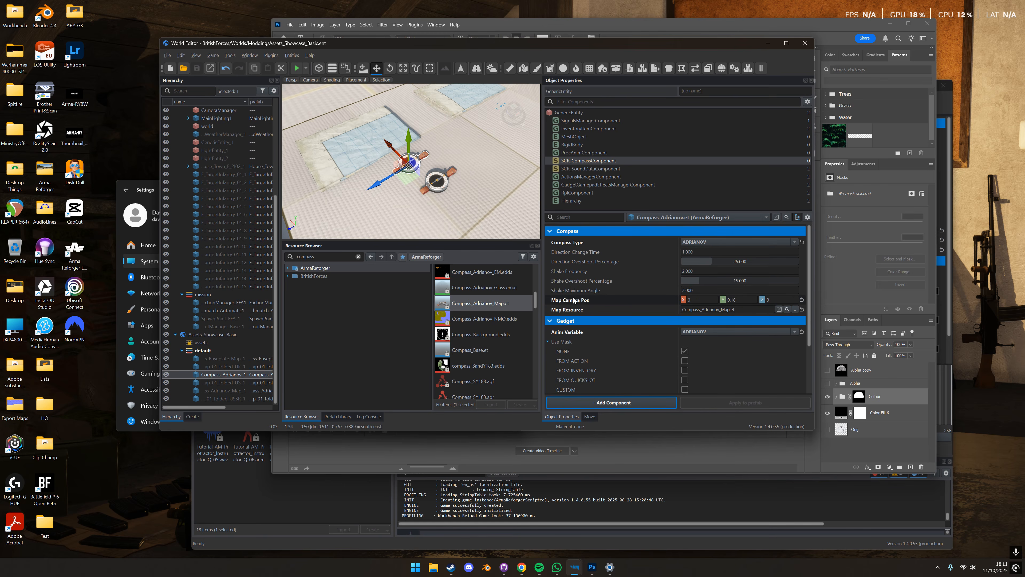
{"action": "mouse_move", "coordinate": [574, 300]}
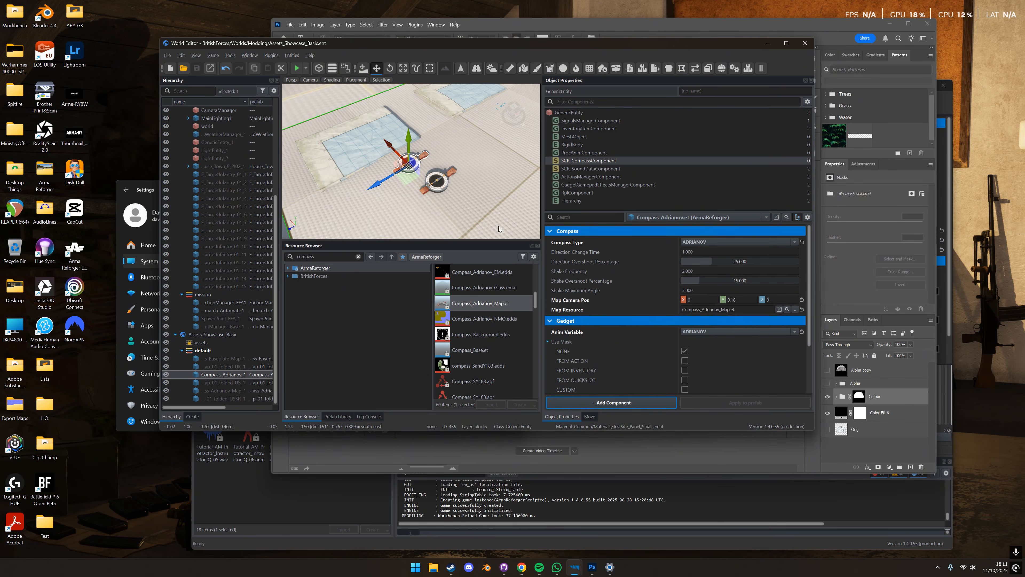
{"action": "left_click", "coordinate": [787, 309]}
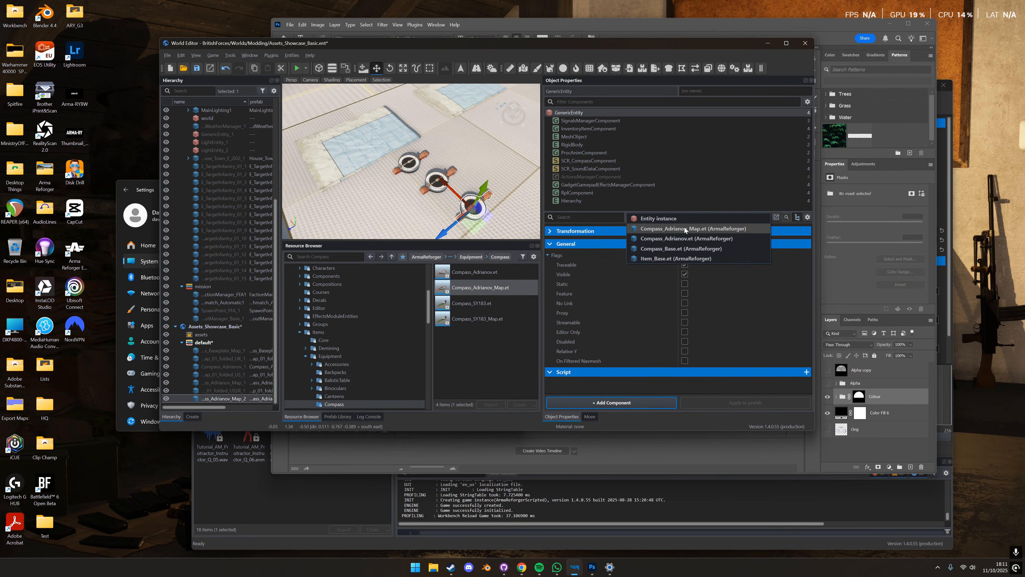
- Show only the modified properties of the Compass_Adrianov_Map.et prefab across all its components
{"action": "left_click", "coordinate": [685, 228]}
{"action": "left_click", "coordinate": [808, 216]}
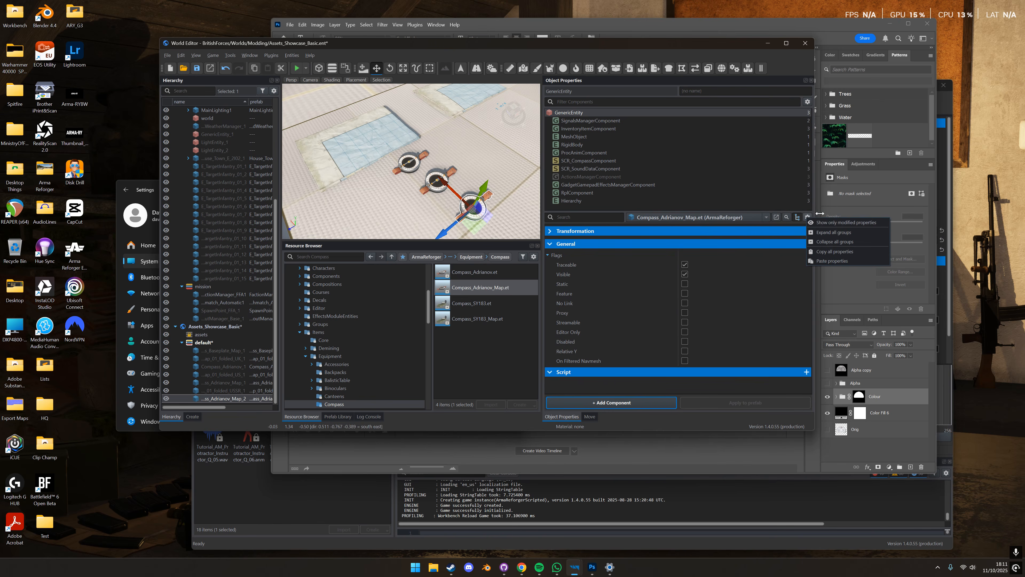
{"action": "left_click", "coordinate": [826, 223]}
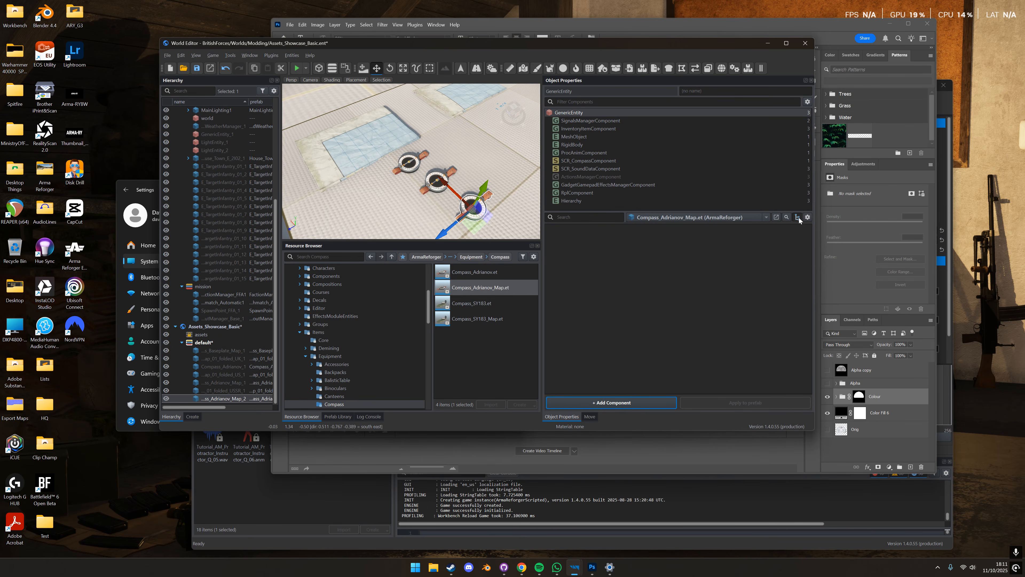
{"action": "left_click", "coordinate": [797, 217]}
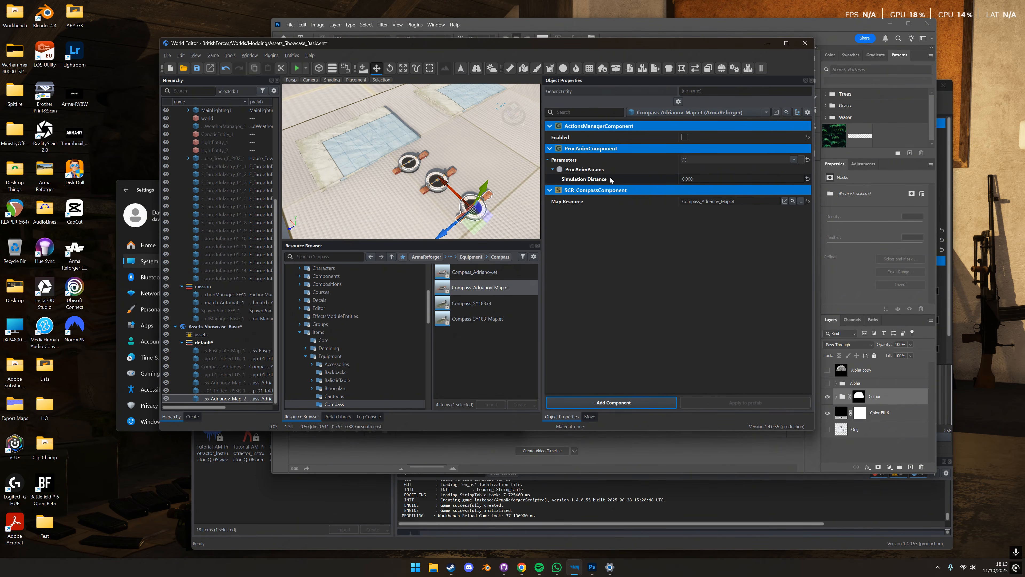
- Inspect the folded paper map's SCR_MapGadgetComponent at the PaperMap_01_folded_USSR.et level and open its Protractor Texture
{"action": "left_click", "coordinate": [409, 162]}
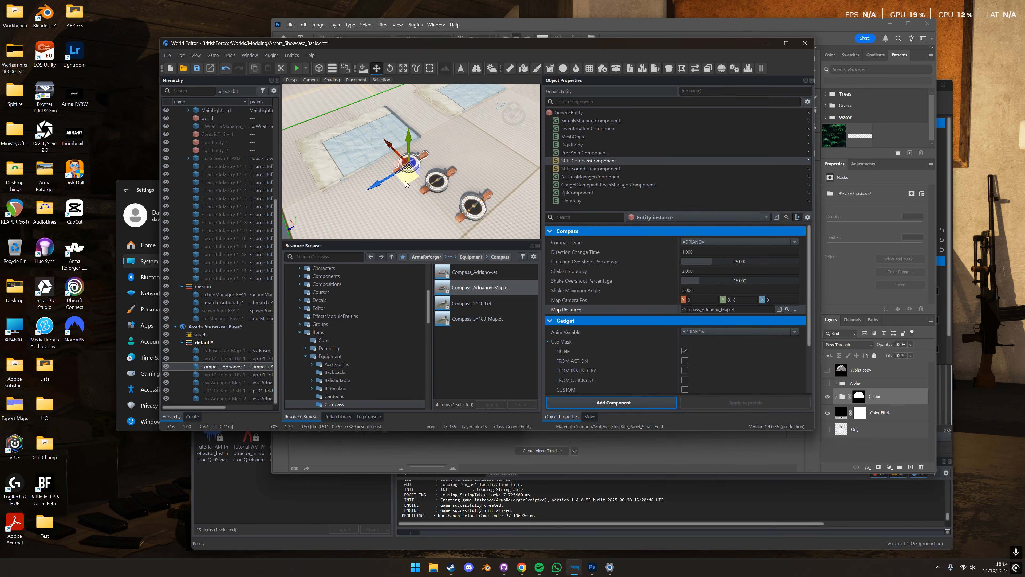
{"action": "scroll", "coordinate": [418, 155], "scroll_direction": "down", "scroll_amount": 3}
{"action": "right_click_drag", "start_coordinate": [419, 158], "coordinate": [408, 152], "text": "alt"}
{"action": "scroll", "coordinate": [409, 152], "scroll_direction": "up", "scroll_amount": 3}
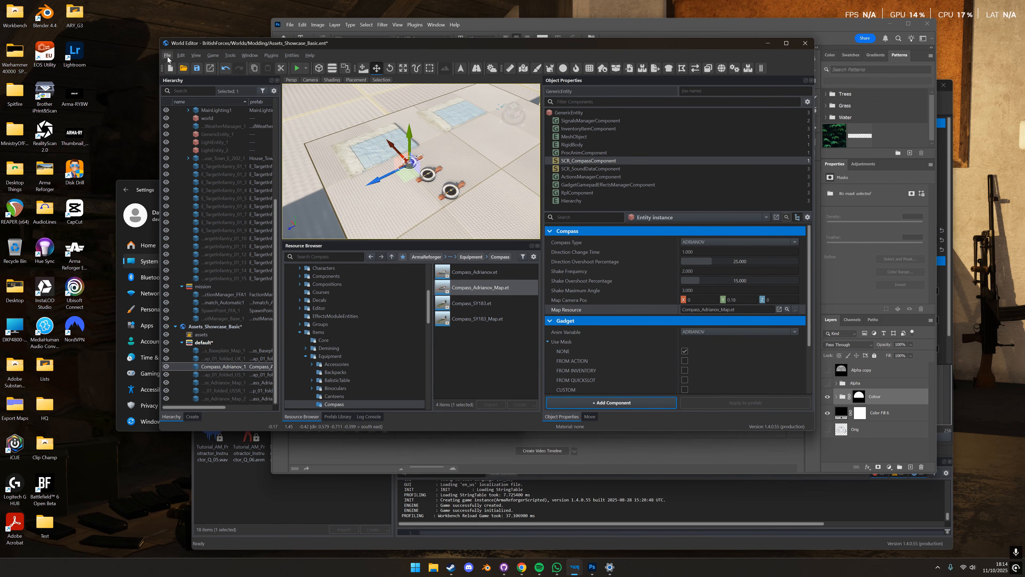
{"action": "left_click", "coordinate": [371, 159]}
{"action": "left_click", "coordinate": [650, 219]}
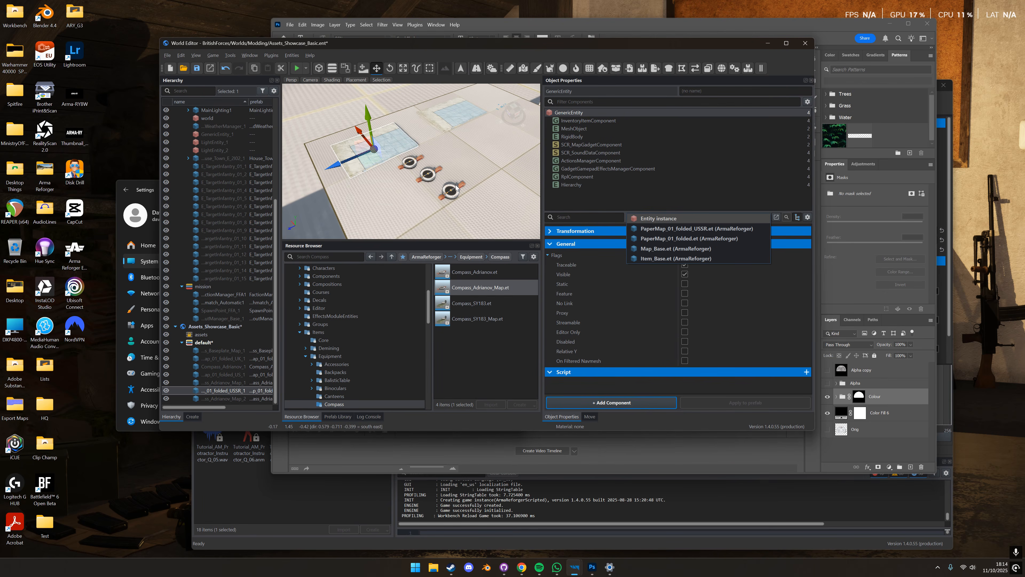
{"action": "left_click", "coordinate": [693, 230]}
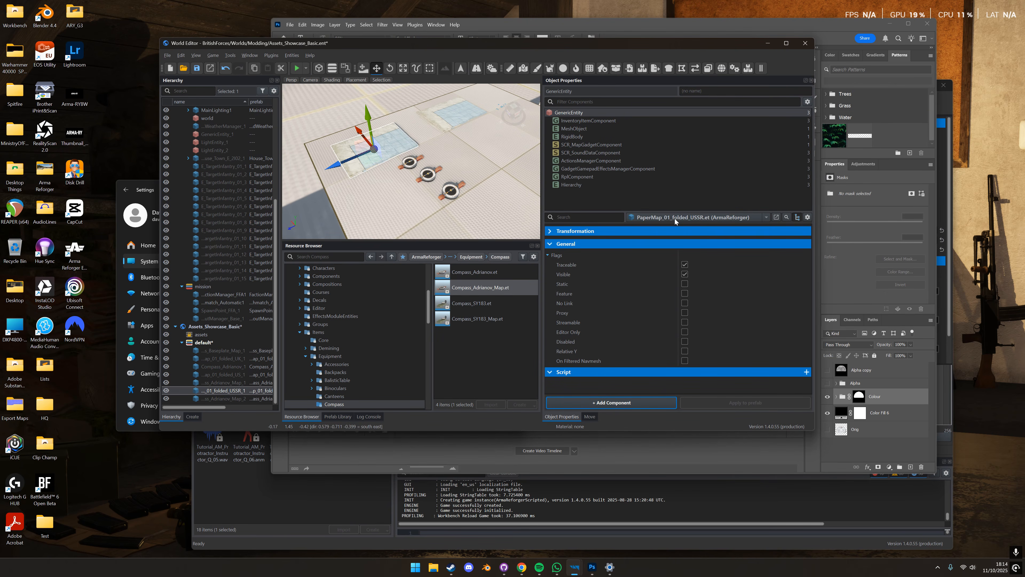
{"action": "left_click", "coordinate": [614, 146]}
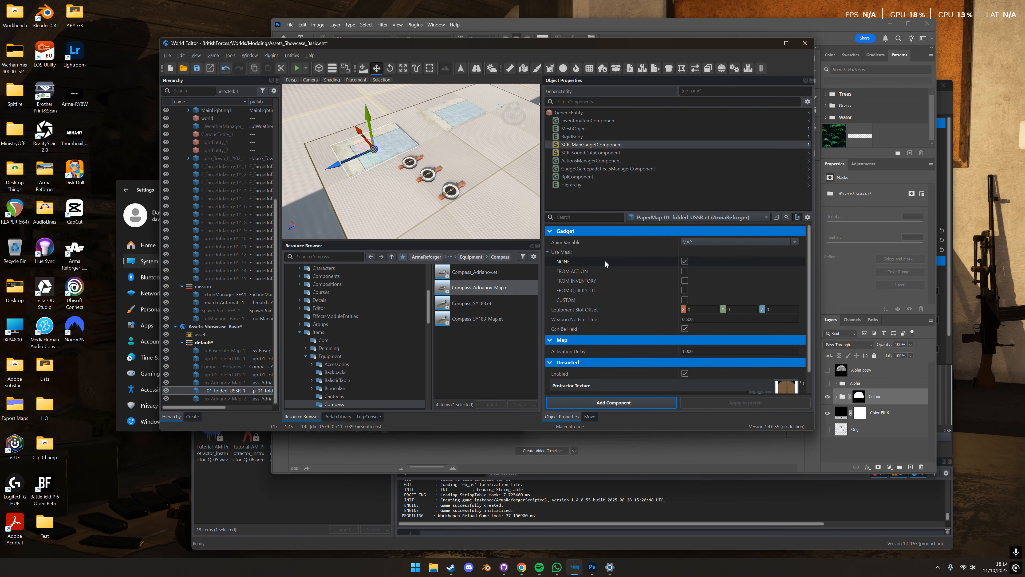
{"action": "scroll", "coordinate": [603, 265], "scroll_direction": "down", "scroll_amount": 1}
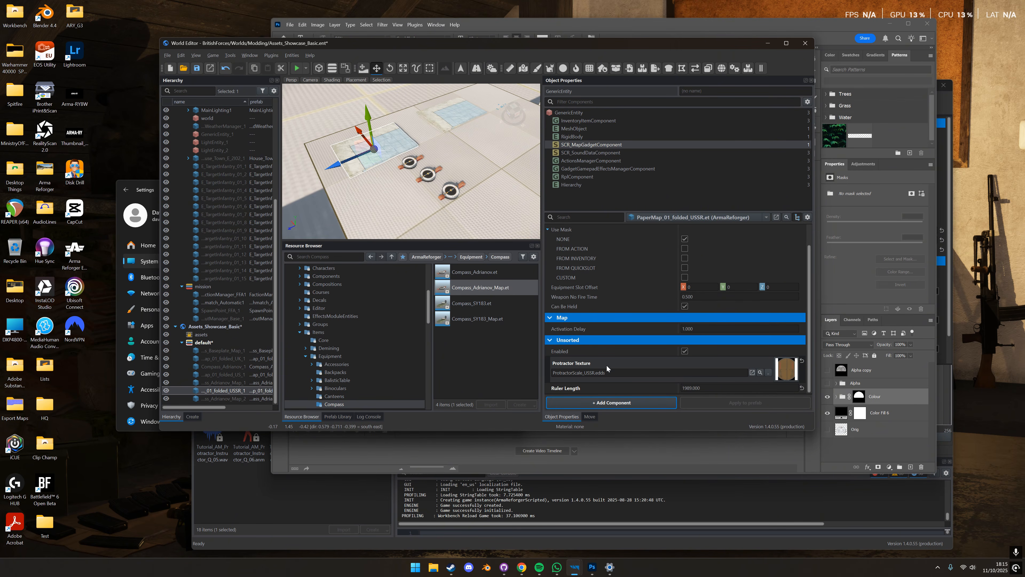
{"action": "left_click", "coordinate": [752, 373]}
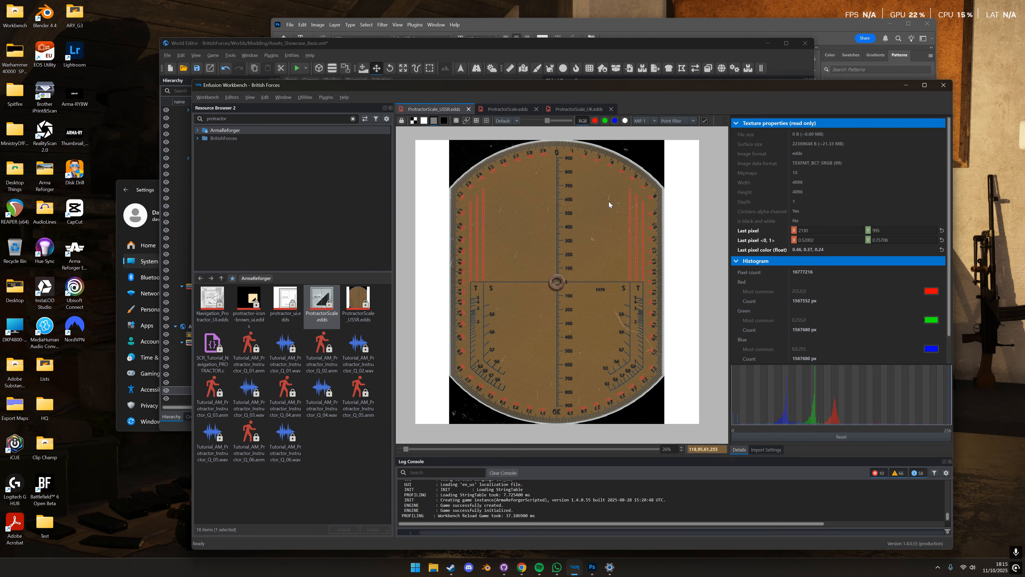
- Enlarge the Workbench window, examine the alpha channel of ProtractorScale_USSR.edds, and return the texture to RGB view
{"action": "left_click_drag", "start_coordinate": [705, 83], "coordinate": [702, 21]}
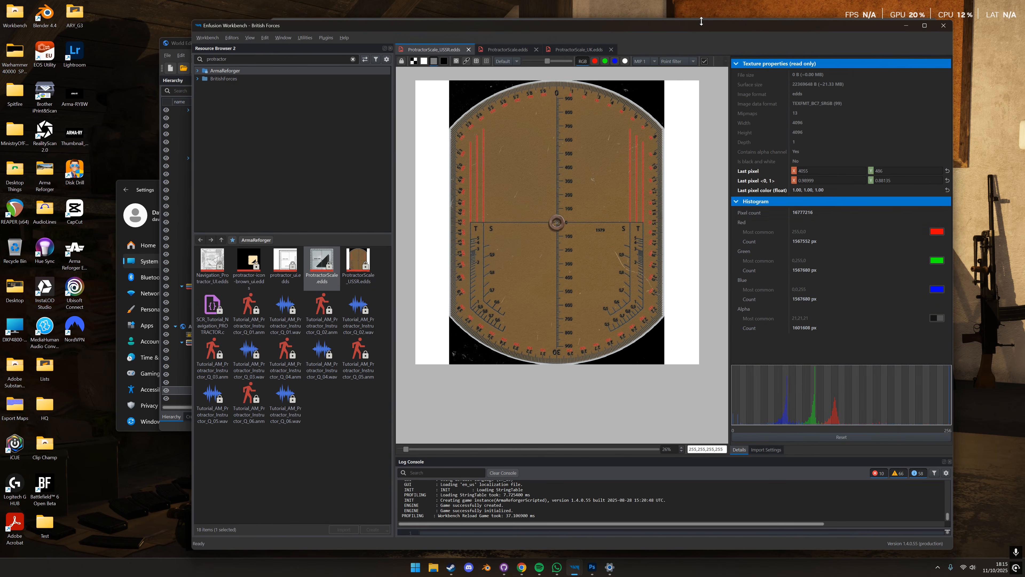
{"action": "scroll", "coordinate": [504, 149], "scroll_direction": "up", "scroll_amount": 1}
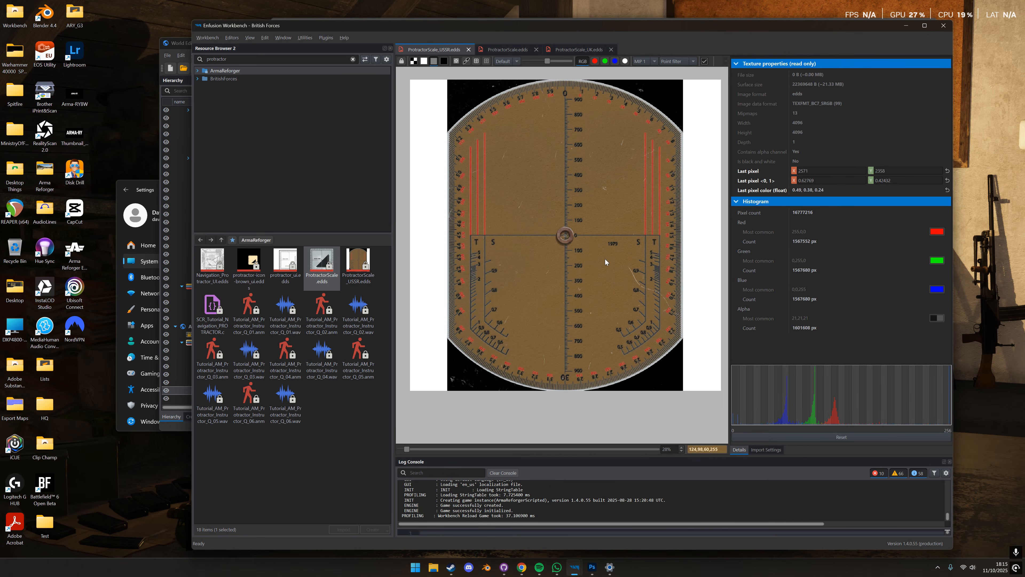
{"action": "scroll", "coordinate": [605, 259], "scroll_direction": "up", "scroll_amount": 1}
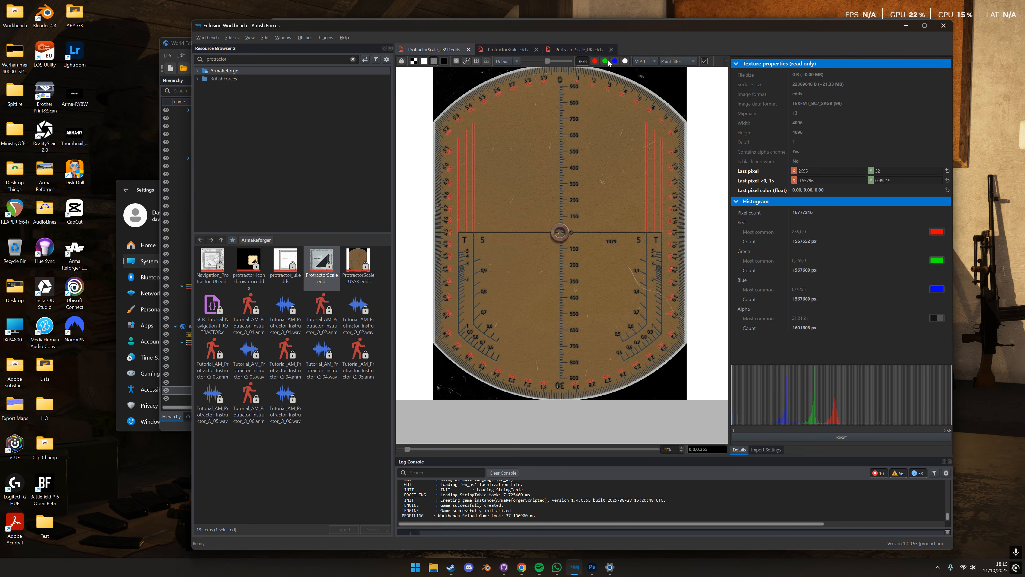
{"action": "left_click", "coordinate": [626, 62]}
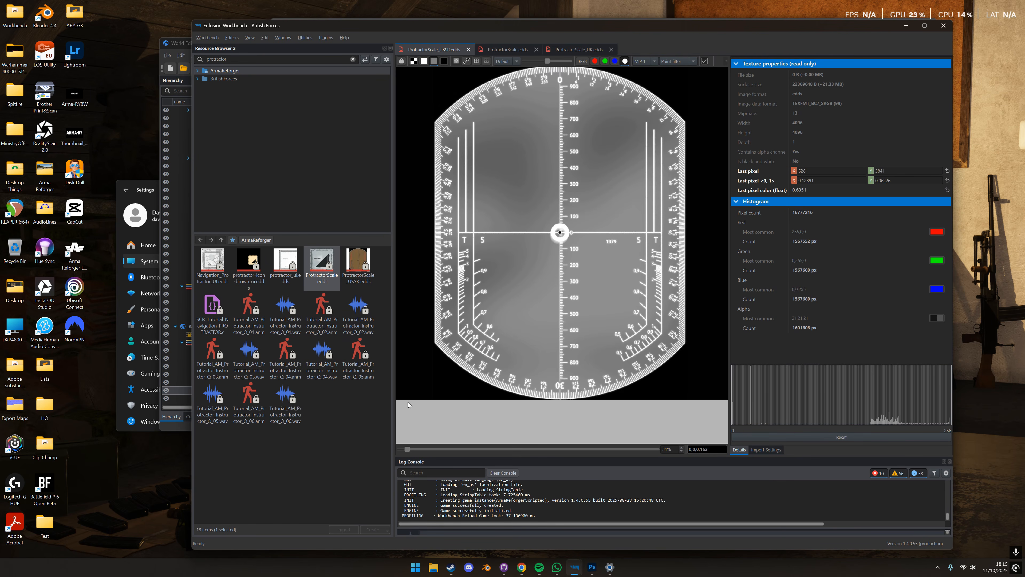
{"action": "scroll", "coordinate": [410, 389], "scroll_direction": "down", "scroll_amount": 1}
{"action": "scroll", "coordinate": [573, 259], "scroll_direction": "down", "scroll_amount": 1}
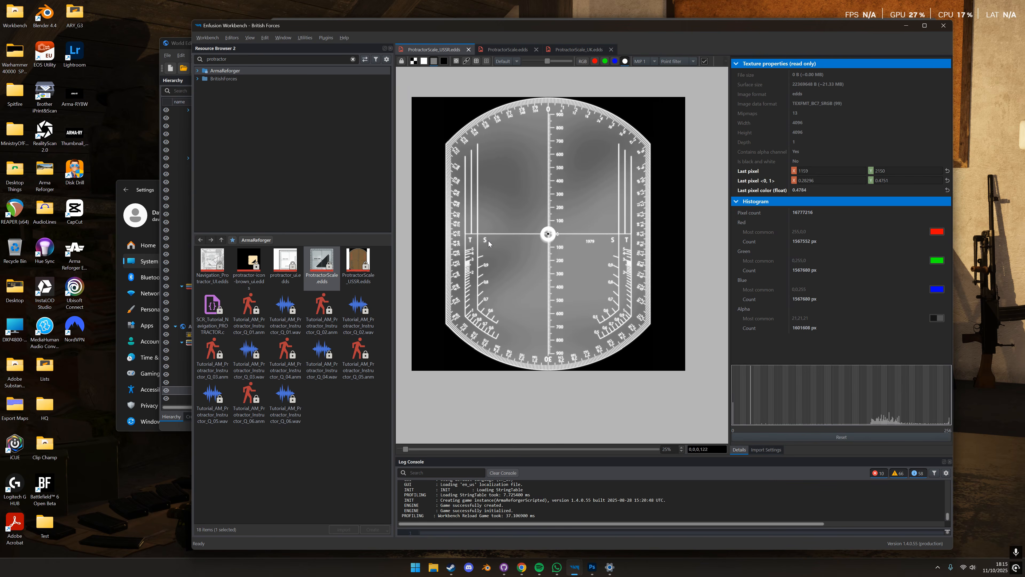
{"action": "scroll", "coordinate": [492, 248], "scroll_direction": "up", "scroll_amount": 1}
{"action": "left_click", "coordinate": [504, 246]}
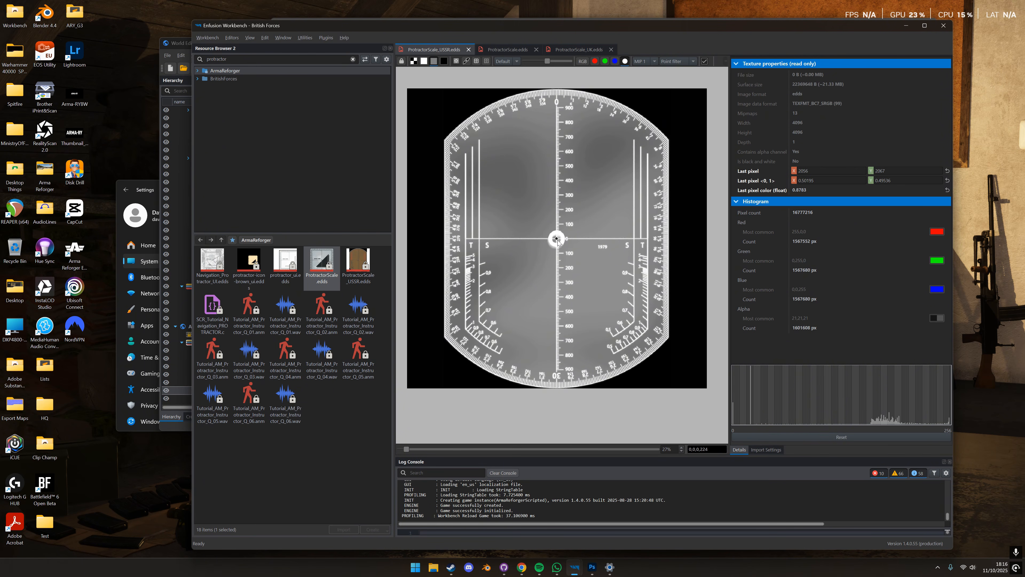
{"action": "left_click", "coordinate": [582, 61]}
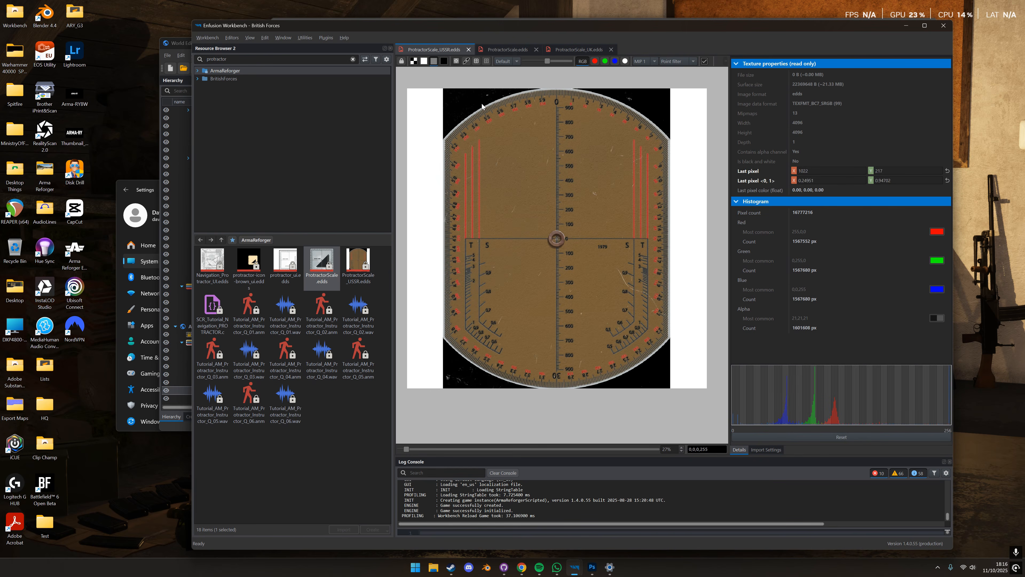
- Examine the alpha channel of ProtractorScale.edds, including its rounded corner, centre hole and triangular cut-out
{"action": "left_click", "coordinate": [507, 49]}
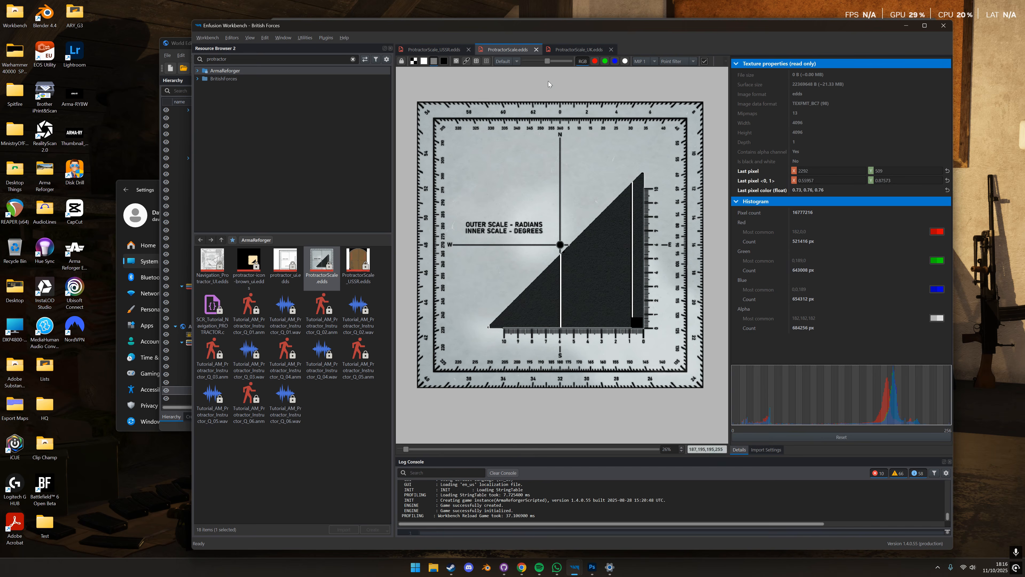
{"action": "left_click", "coordinate": [625, 61]}
{"action": "scroll", "coordinate": [705, 108], "scroll_direction": "up", "scroll_amount": 5}
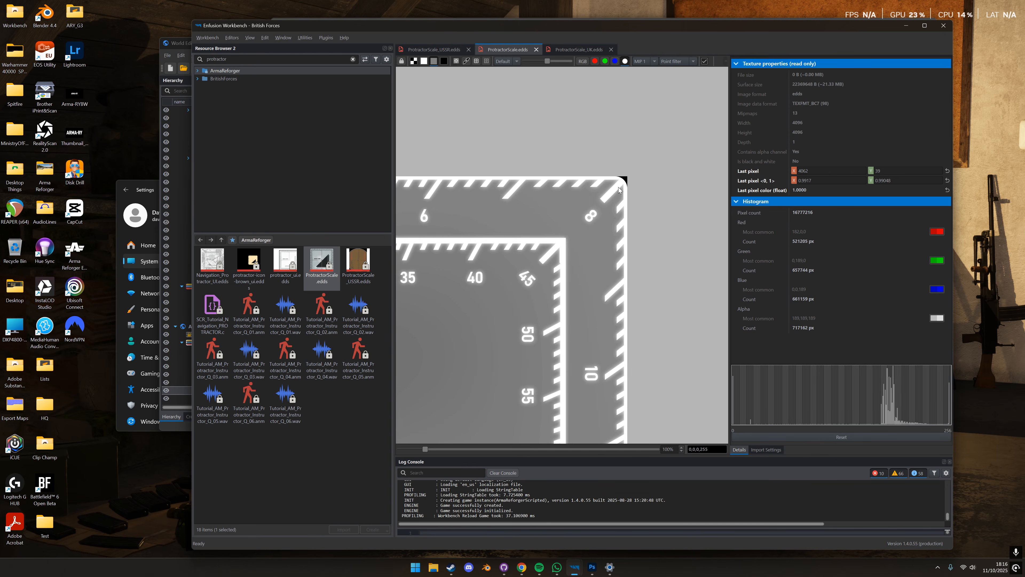
{"action": "scroll", "coordinate": [622, 188], "scroll_direction": "down", "scroll_amount": 4}
{"action": "middle_click_drag", "start_coordinate": [497, 238], "coordinate": [666, 178]}
{"action": "scroll", "coordinate": [666, 178], "scroll_direction": "up", "scroll_amount": 3}
{"action": "middle_click_drag", "start_coordinate": [719, 279], "coordinate": [554, 237]}
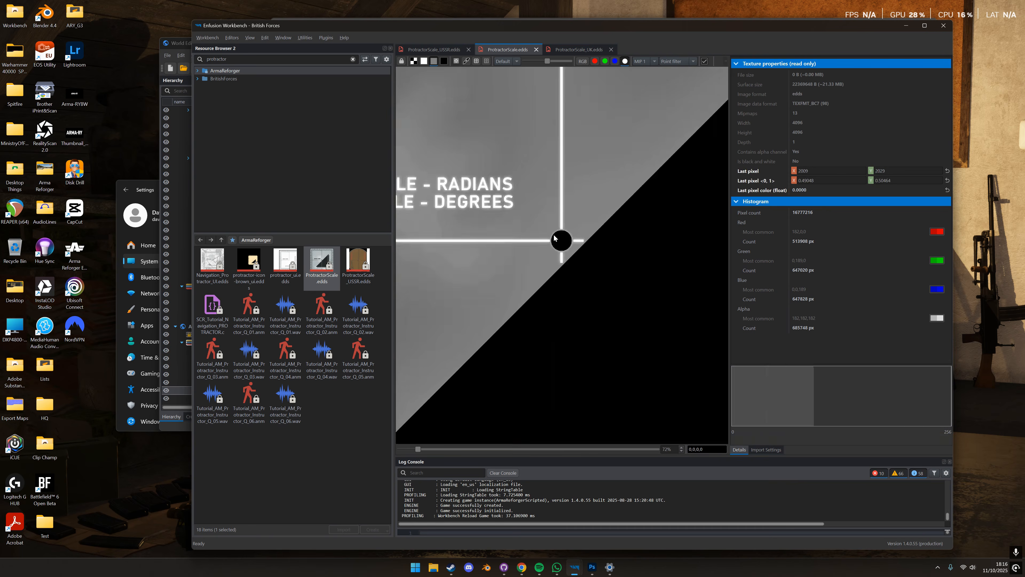
{"action": "scroll", "coordinate": [555, 238], "scroll_direction": "down", "scroll_amount": 3}
{"action": "scroll", "coordinate": [541, 215], "scroll_direction": "down", "scroll_amount": 2}
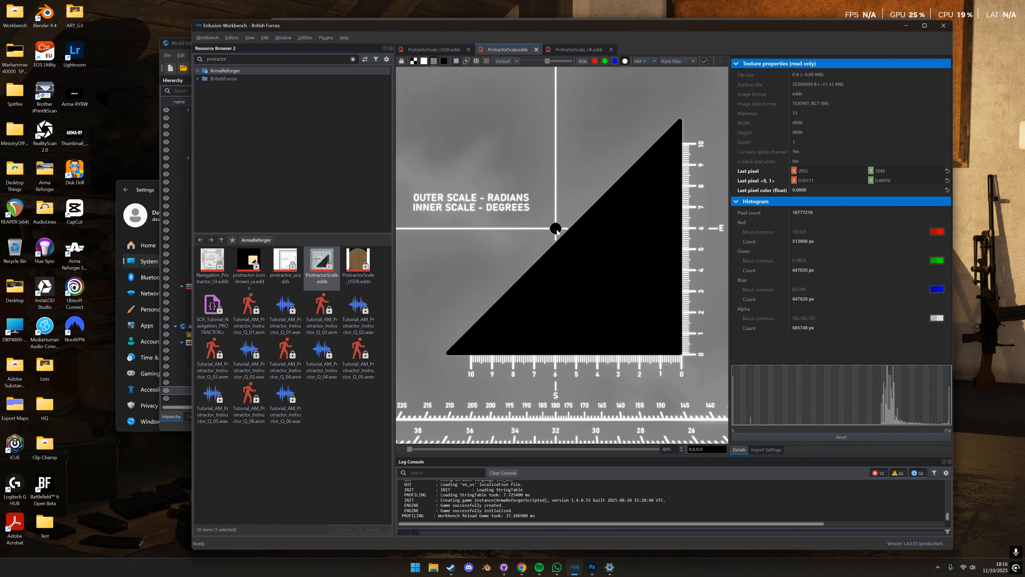
{"action": "scroll", "coordinate": [568, 215], "scroll_direction": "up", "scroll_amount": 1}
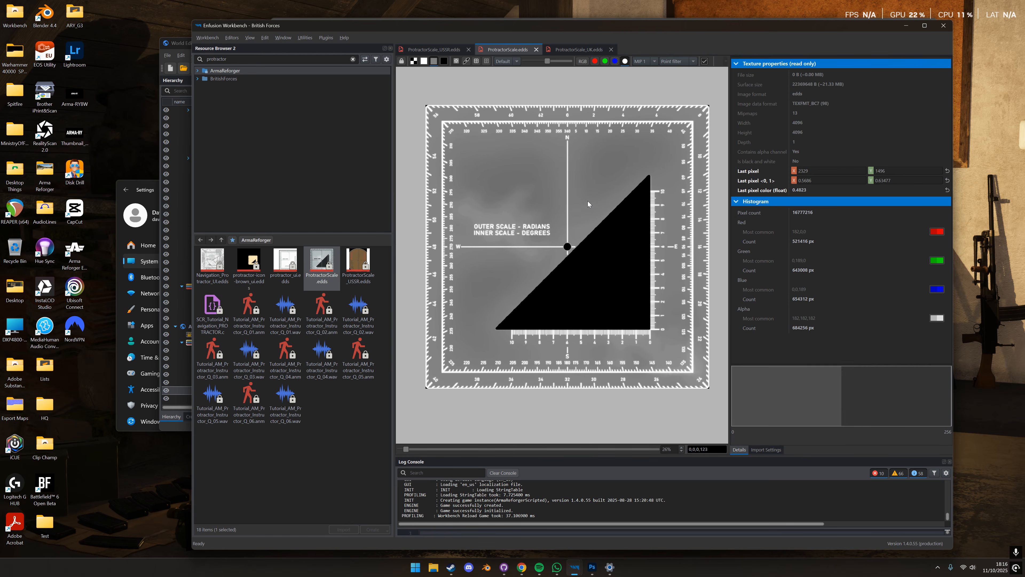
- Switch to Photoshop and make its window taller to show the whole MapTool_01.psd protractor canvas
{"action": "left_click", "coordinate": [592, 568]}
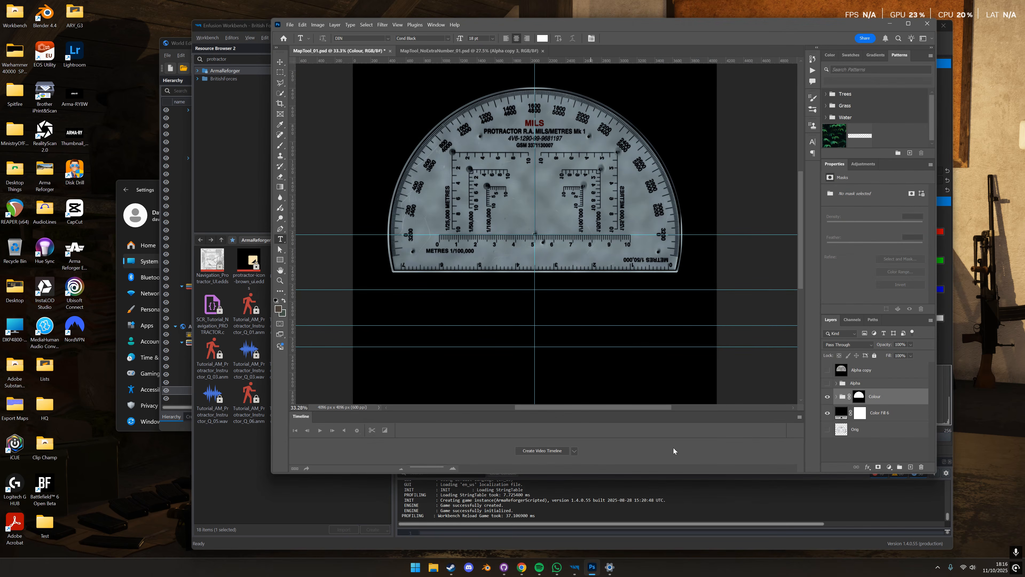
{"action": "scroll", "coordinate": [633, 349], "scroll_direction": "up", "scroll_amount": 1}
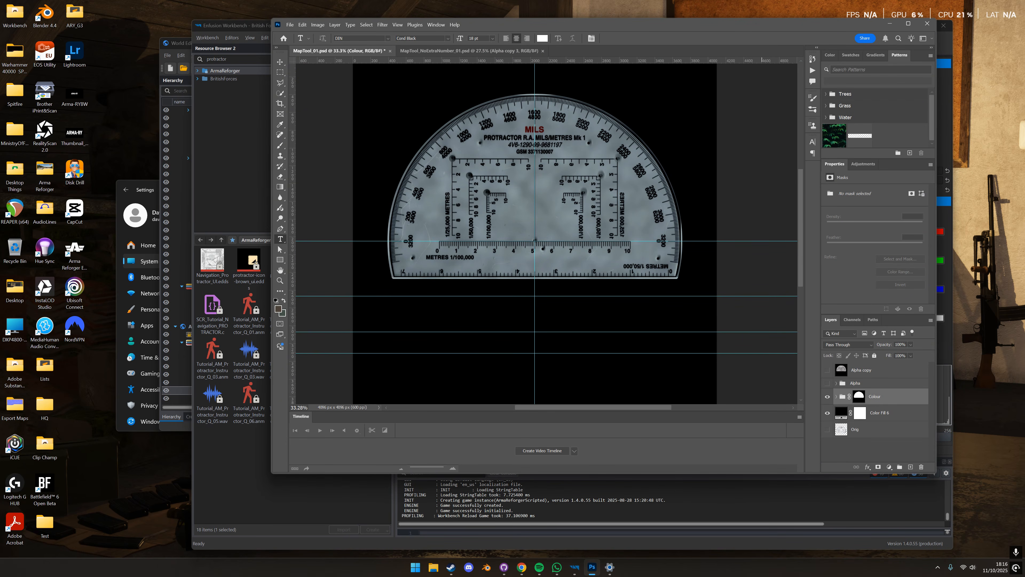
{"action": "left_click_drag", "start_coordinate": [713, 478], "coordinate": [714, 521]}
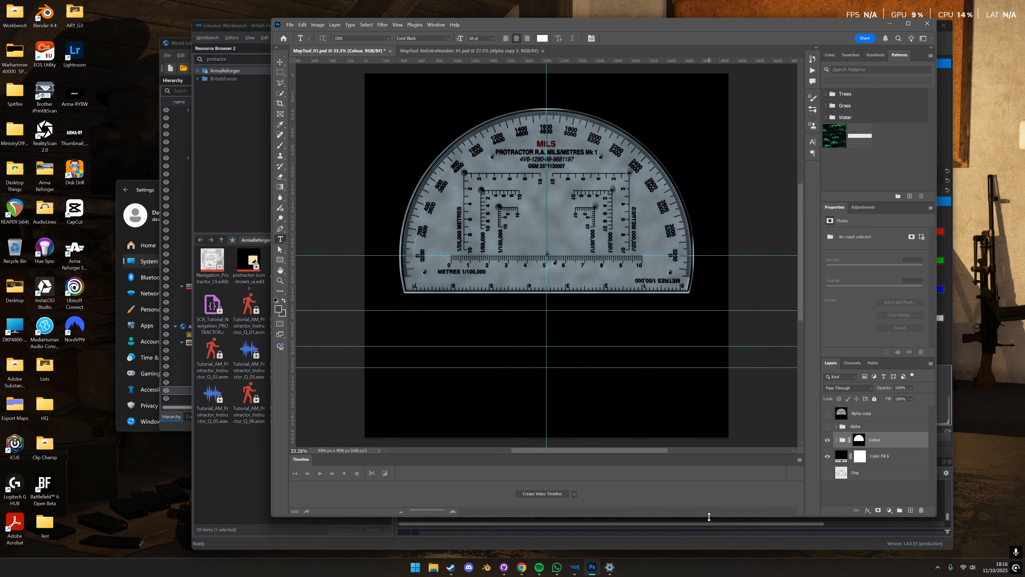
- Expand the Colour group of MapTool_01.psd and hide the effect, texture and colour fill layers above the Orig copy protractor layer
{"action": "left_click", "coordinate": [836, 442]}
{"action": "scroll", "coordinate": [837, 448], "scroll_direction": "down", "scroll_amount": 1}
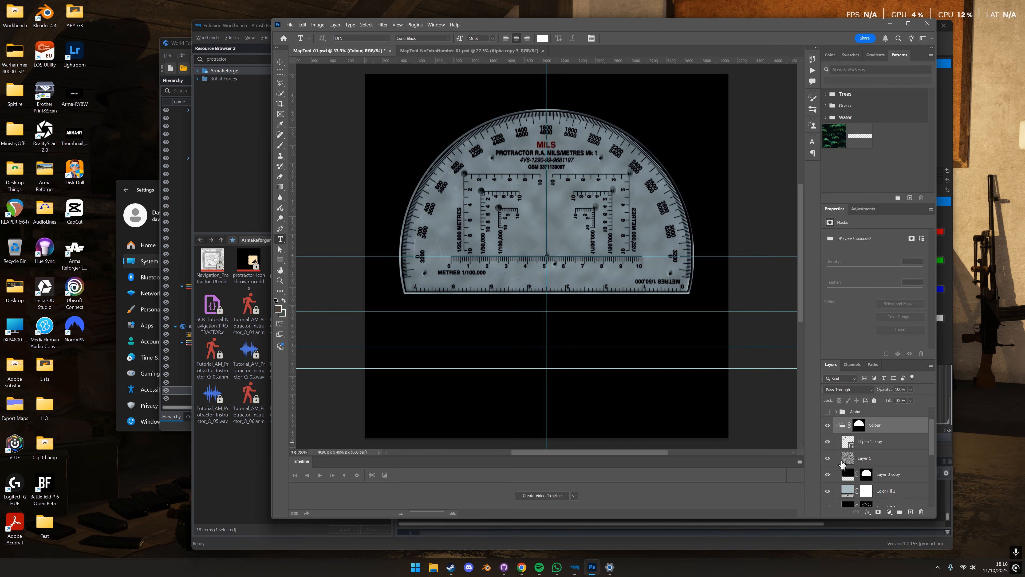
{"action": "left_click", "coordinate": [828, 446]}
{"action": "scroll", "coordinate": [828, 450], "scroll_direction": "down", "scroll_amount": 6}
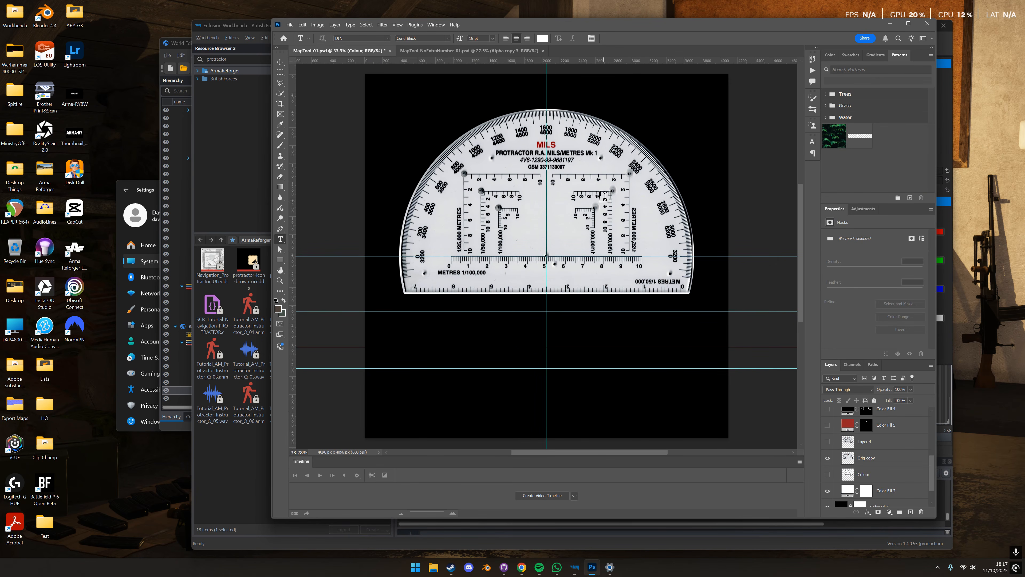
{"action": "scroll", "coordinate": [831, 460], "scroll_direction": "up", "scroll_amount": 1}
{"action": "scroll", "coordinate": [831, 460], "scroll_direction": "up", "scroll_amount": 1}
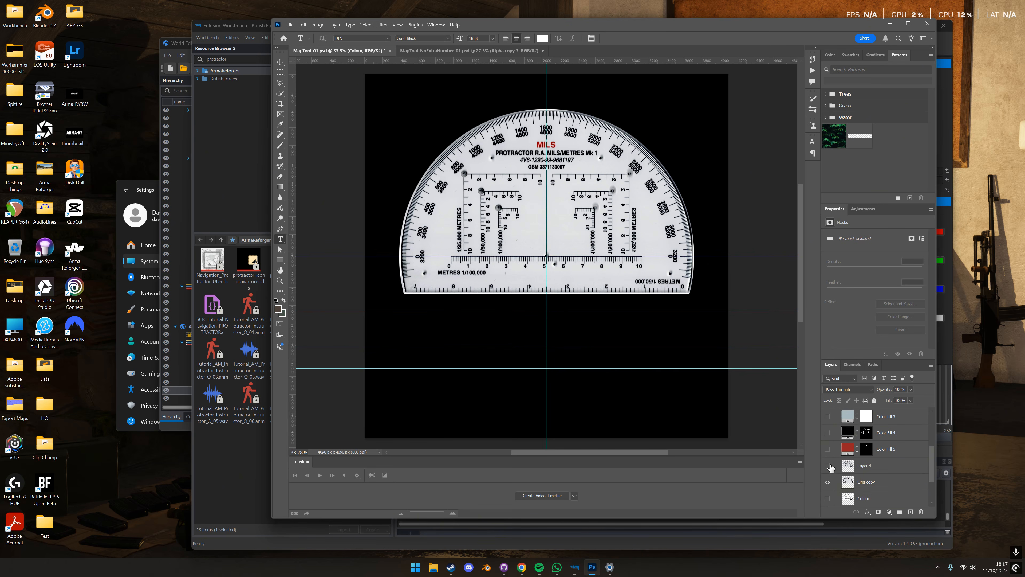
- Step back through the layer visibility history to restore the hidden protractor layers, and collapse the Colour group
{"action": "left_click", "coordinate": [812, 59]}
{"action": "left_click", "coordinate": [753, 162]}
{"action": "left_click", "coordinate": [753, 152]}
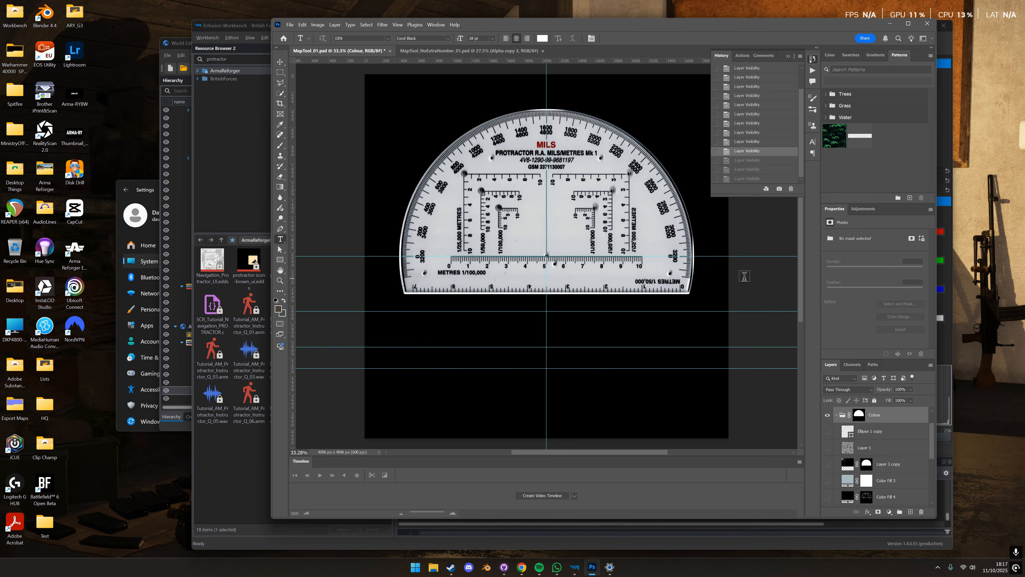
{"action": "left_click", "coordinate": [749, 142]}
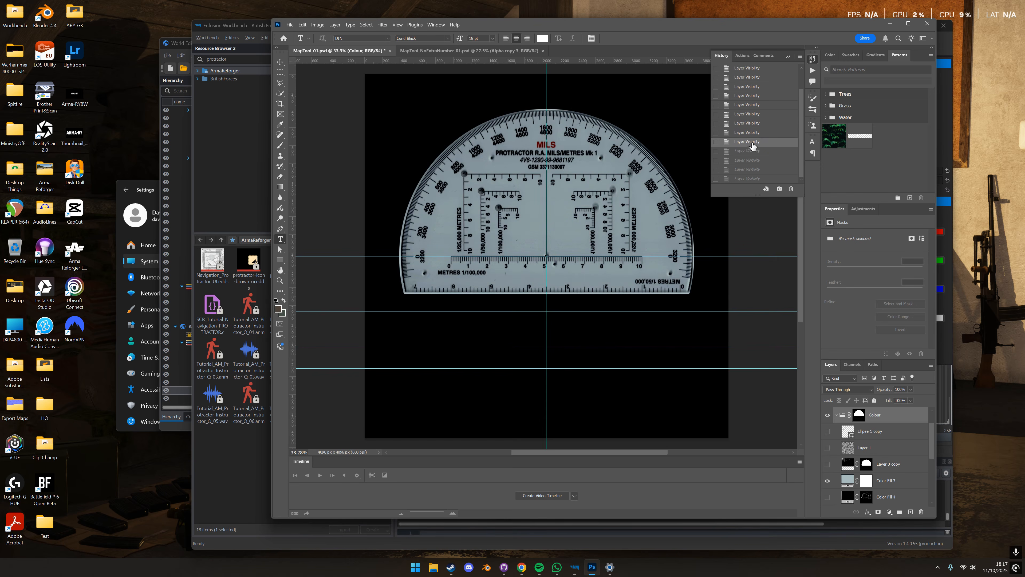
{"action": "left_click", "coordinate": [749, 133]}
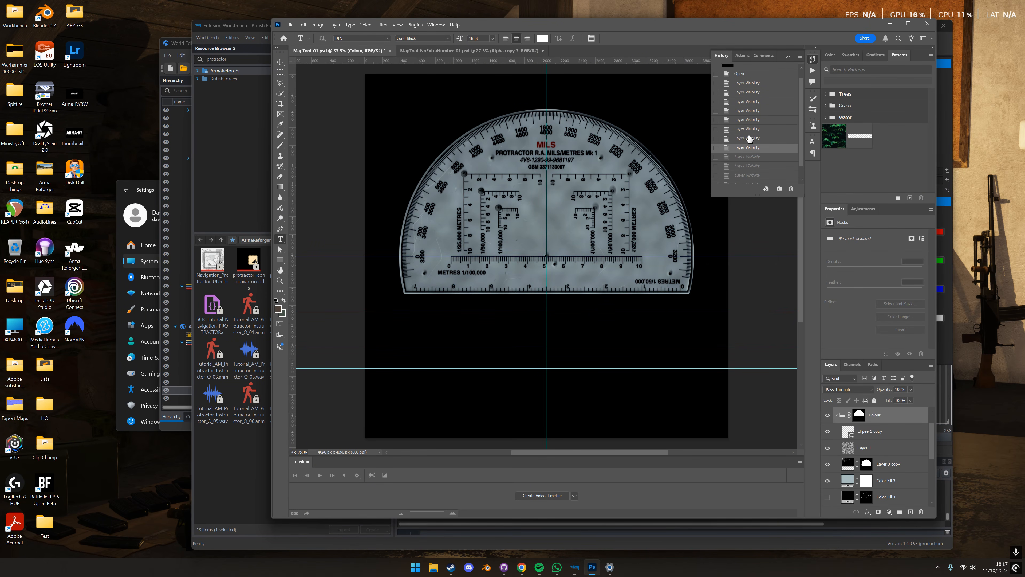
{"action": "left_click", "coordinate": [753, 138]}
{"action": "left_click", "coordinate": [752, 148]}
{"action": "left_click", "coordinate": [837, 415]}
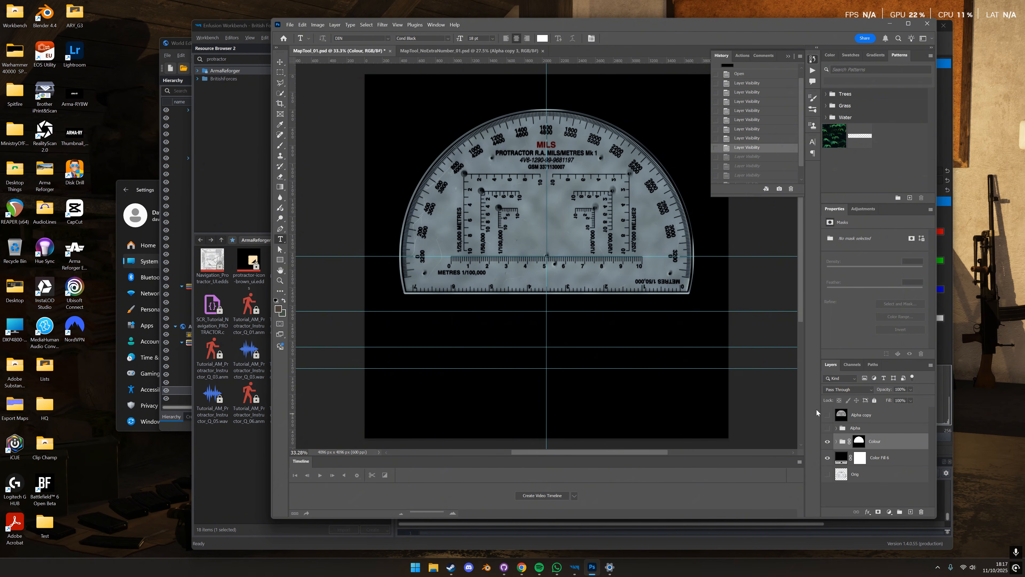
{"action": "scroll", "coordinate": [585, 223], "scroll_direction": "down", "scroll_amount": 1}
{"action": "scroll", "coordinate": [584, 207], "scroll_direction": "up", "scroll_amount": 2}
{"action": "left_click", "coordinate": [723, 57]}
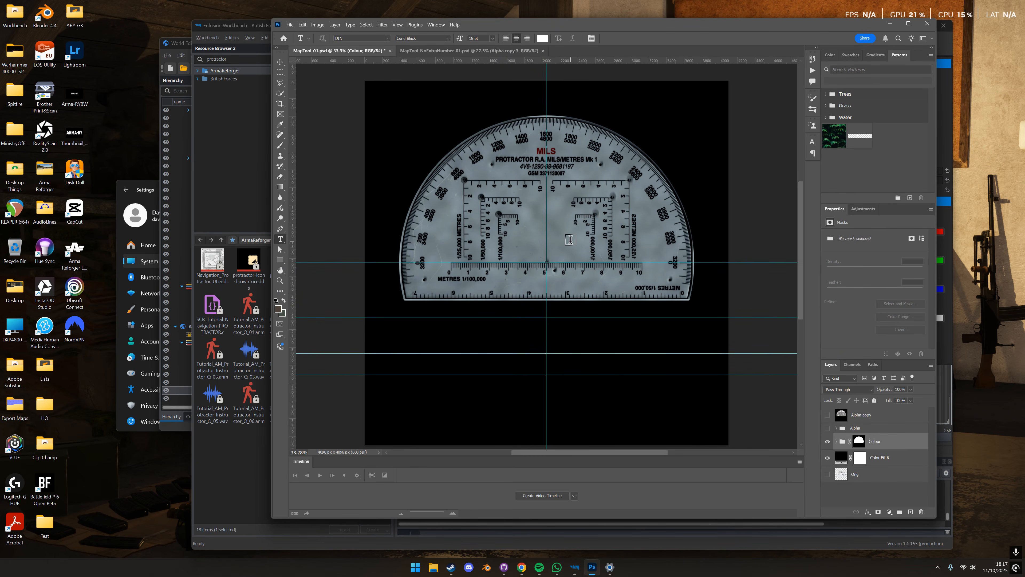
{"action": "key", "text": "c"}
{"action": "left_click_drag", "start_coordinate": [368, 157], "coordinate": [707, 416]}
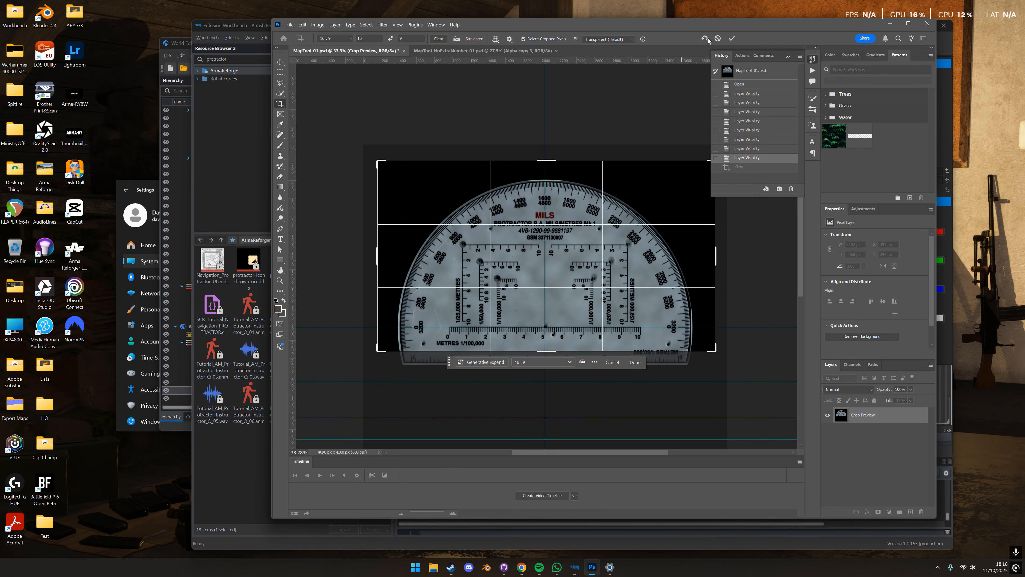
{"action": "key", "text": "Return"}
{"action": "scroll", "coordinate": [489, 276], "scroll_direction": "down", "scroll_amount": 4}
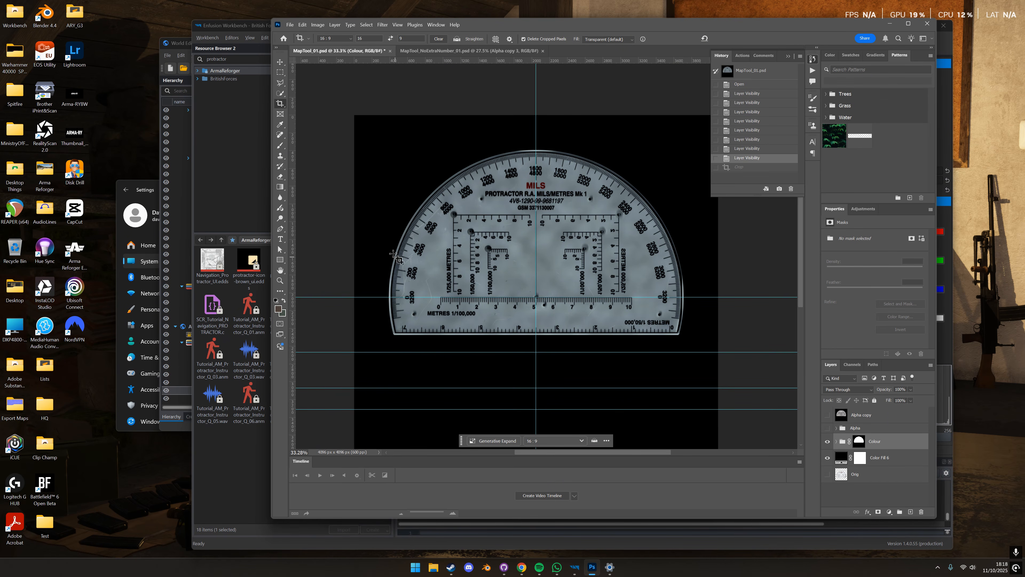
- Open the MapTool_NoExtraNumber_01.psd document and examine its title text and its scales without the extra numbers
{"action": "left_click", "coordinate": [463, 52]}
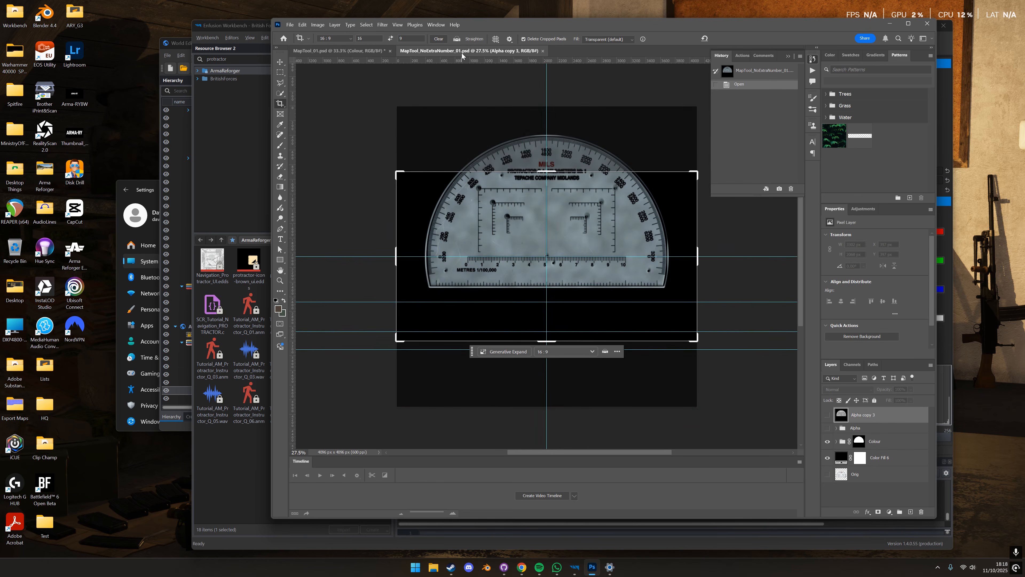
{"action": "key", "text": "m"}
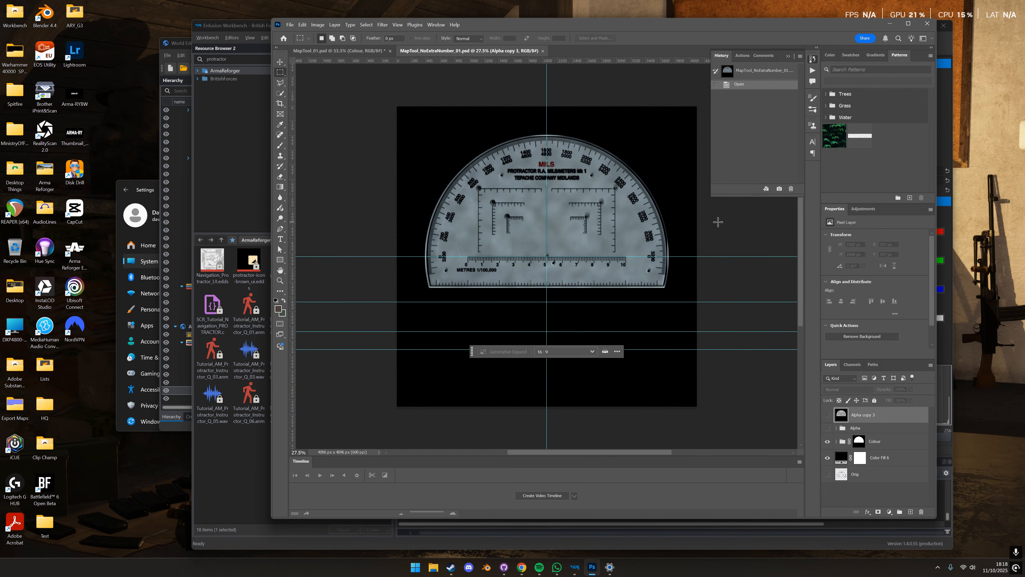
{"action": "scroll", "coordinate": [672, 222], "scroll_direction": "up", "scroll_amount": 1}
{"action": "scroll", "coordinate": [588, 191], "scroll_direction": "up", "scroll_amount": 4, "text": "alt"}
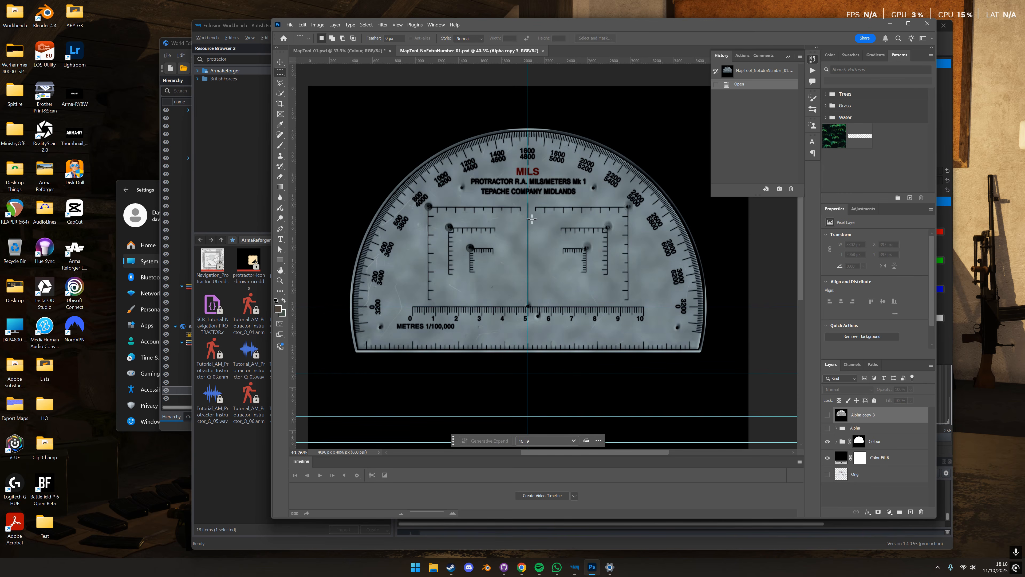
{"action": "scroll", "coordinate": [532, 182], "scroll_direction": "up", "scroll_amount": 10, "text": "alt"}
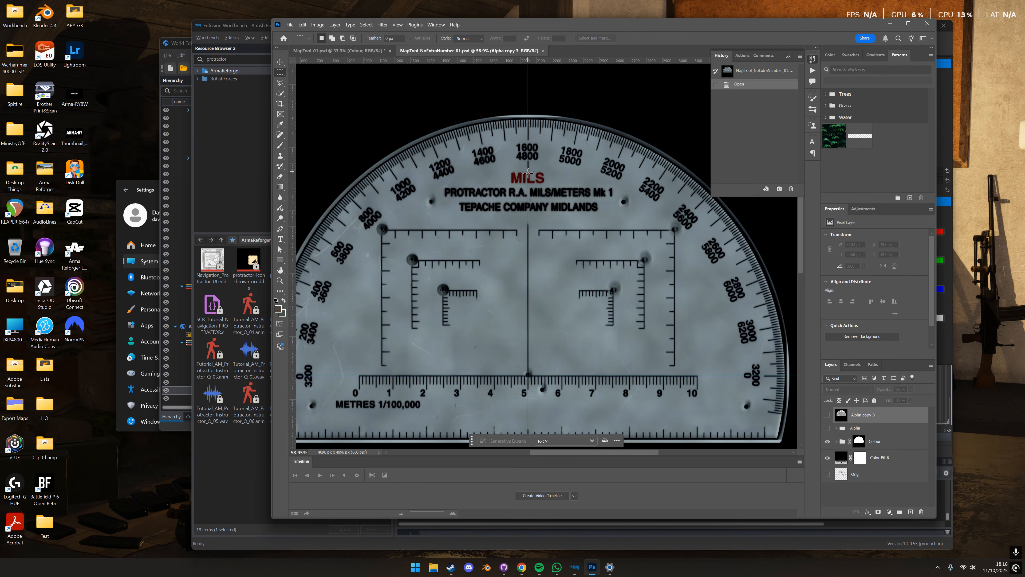
{"action": "scroll", "coordinate": [431, 205], "scroll_direction": "down", "scroll_amount": 1, "text": "alt"}
{"action": "scroll", "coordinate": [561, 218], "scroll_direction": "down", "scroll_amount": 8, "text": "alt"}
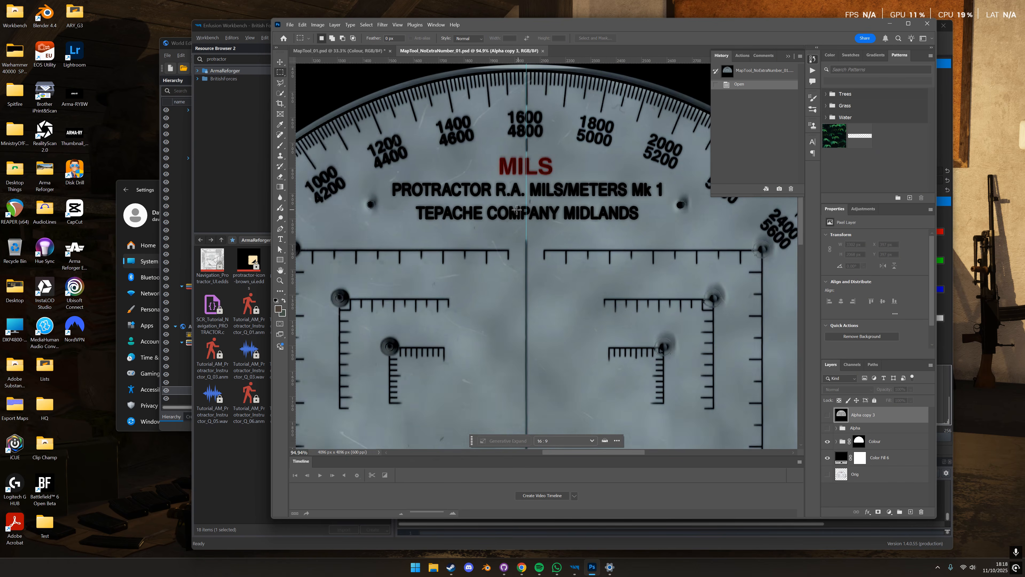
{"action": "scroll", "coordinate": [530, 139], "scroll_direction": "up", "scroll_amount": 1, "text": "alt"}
{"action": "scroll", "coordinate": [529, 138], "scroll_direction": "down", "scroll_amount": 3, "text": "alt"}
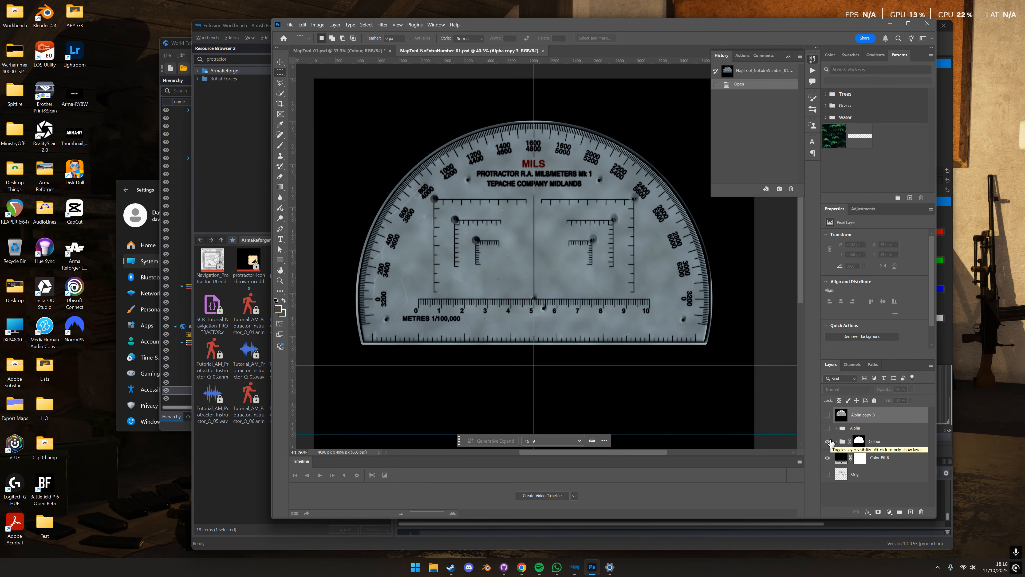
- Hide the Colour group, show the Alpha group to inspect its greyscale artwork and layers, and hide the Alpha group
{"action": "left_click", "coordinate": [829, 442]}
{"action": "left_click", "coordinate": [828, 428]}
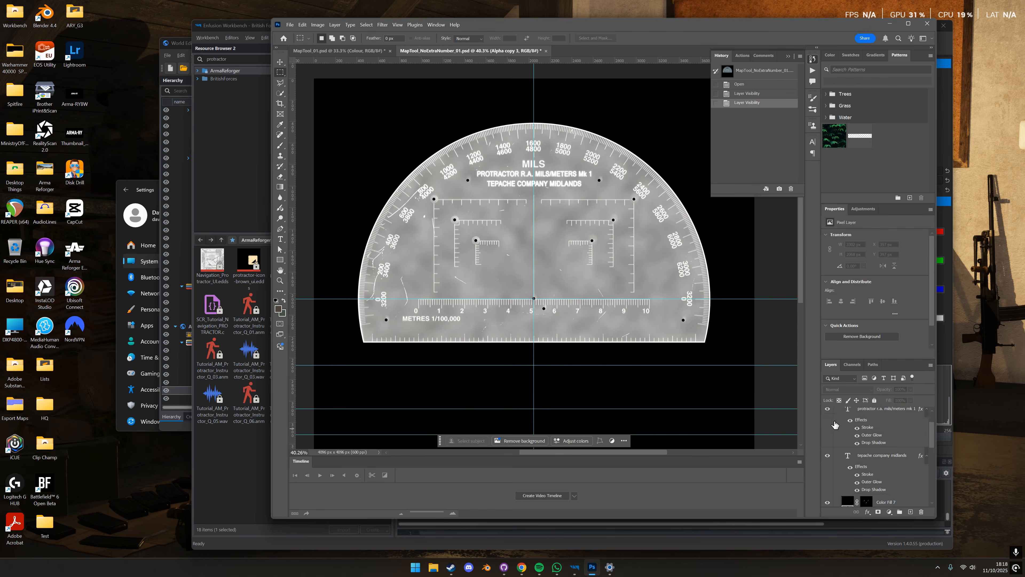
{"action": "left_click_drag", "start_coordinate": [864, 359], "coordinate": [851, 234]}
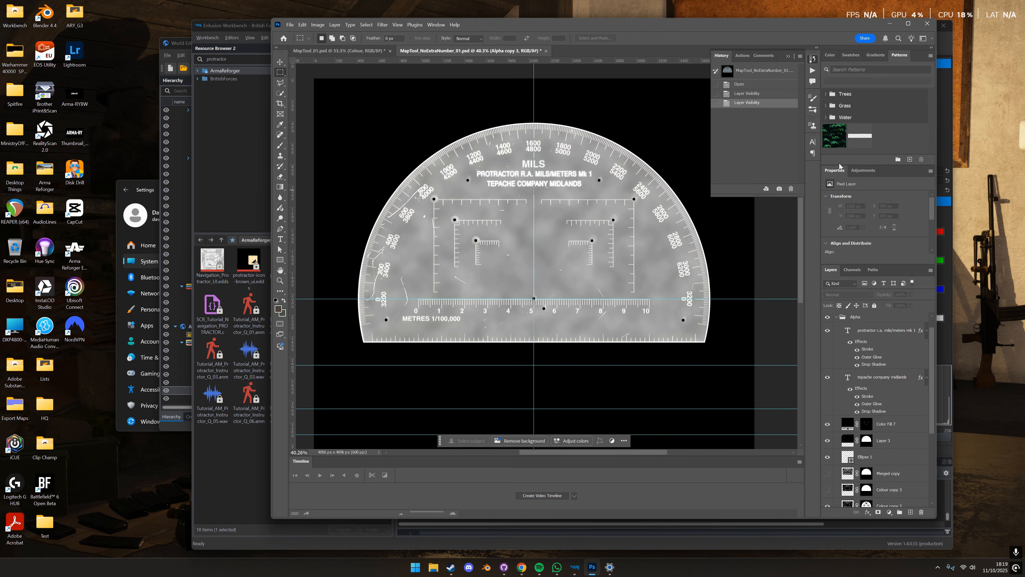
{"action": "left_click", "coordinate": [836, 317]}
{"action": "left_click", "coordinate": [828, 334]}
{"action": "left_click", "coordinate": [828, 320]}
{"action": "left_click", "coordinate": [828, 320]}
- Display and select the Alpha 1 channel to inspect the protractor mask, and return to the layer list
{"action": "left_click", "coordinate": [852, 270]}
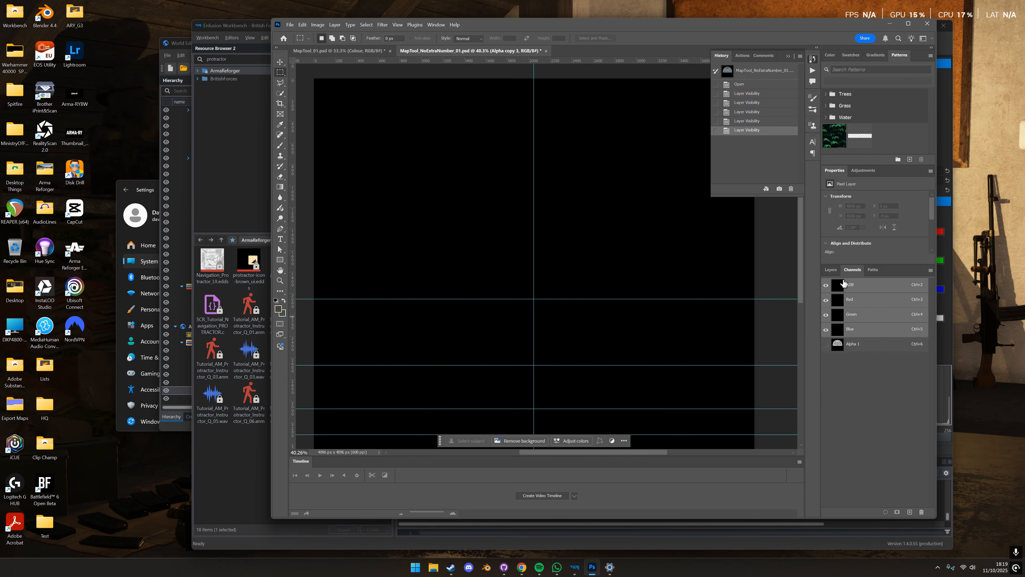
{"action": "left_click", "coordinate": [826, 345]}
{"action": "left_click", "coordinate": [850, 345]}
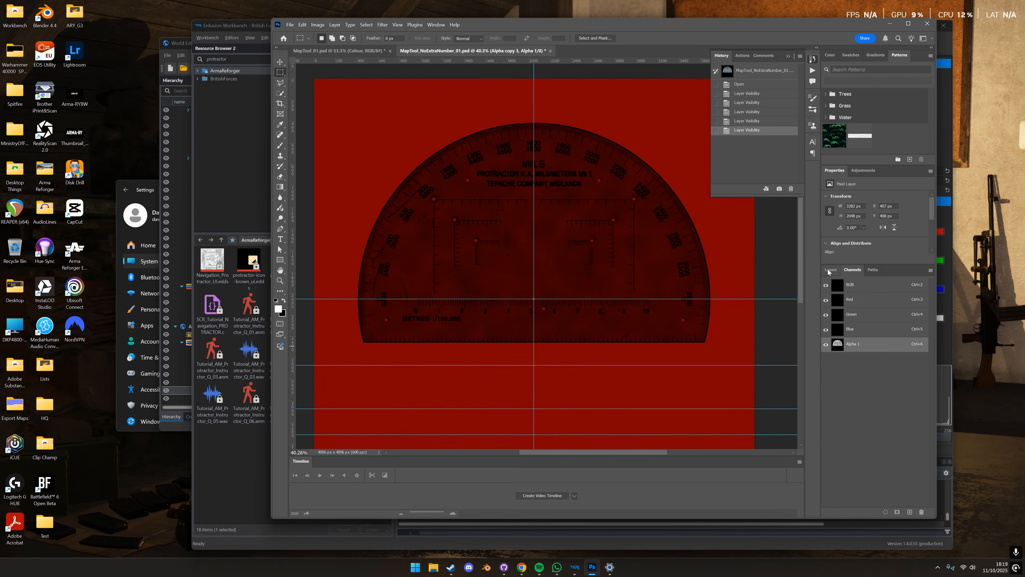
{"action": "left_click", "coordinate": [831, 270]}
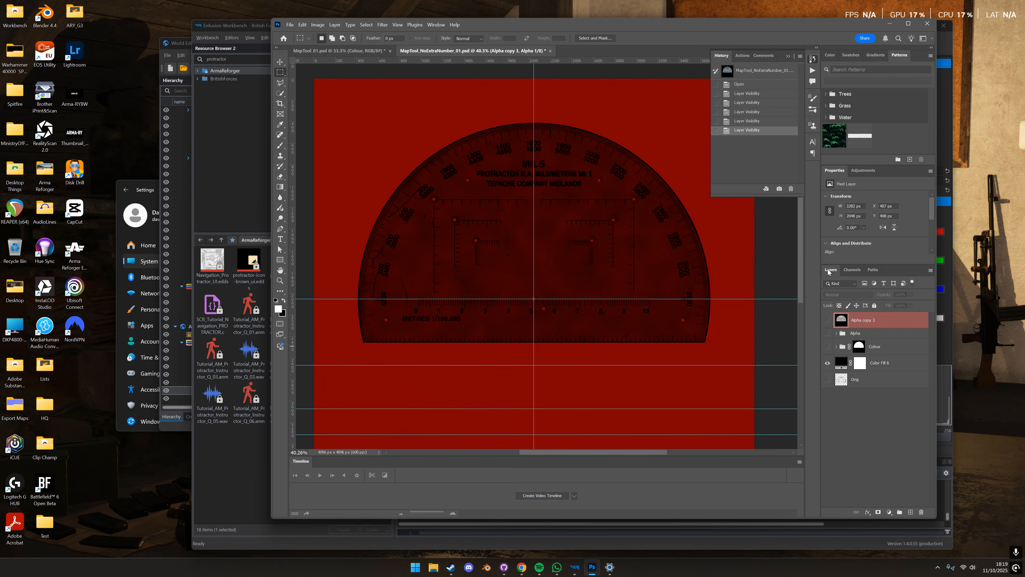
- Switch to Enfusion Workbench to view ProtractorScale_UK.edds, and compare the Protractor Texture and Ruler Length of the folded US and UK maps
{"action": "left_click", "coordinate": [574, 567]}
{"action": "left_click", "coordinate": [576, 50]}
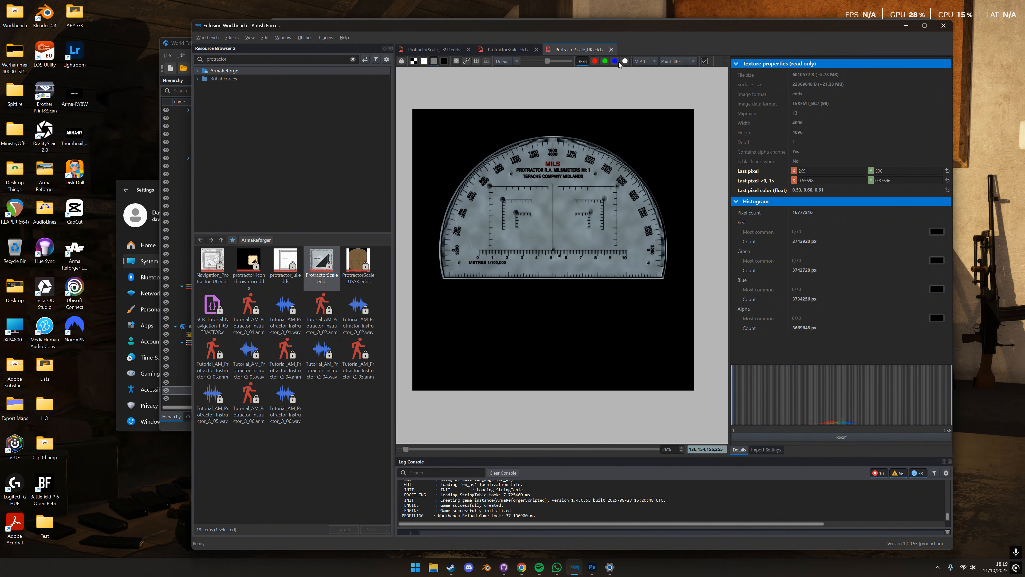
{"action": "mouse_move", "coordinate": [574, 567]}
{"action": "left_click", "coordinate": [614, 521]}
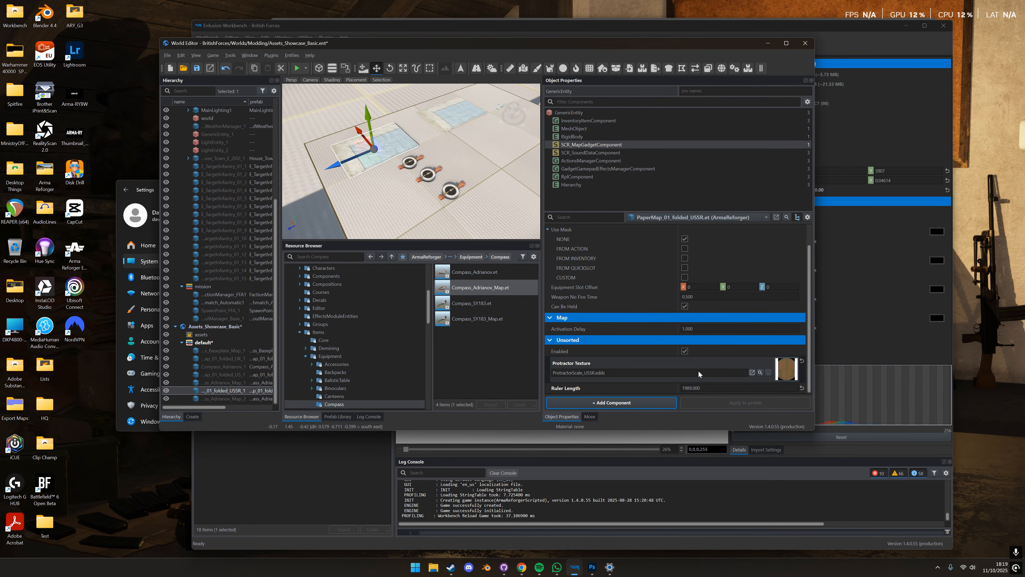
{"action": "left_click", "coordinate": [452, 116]}
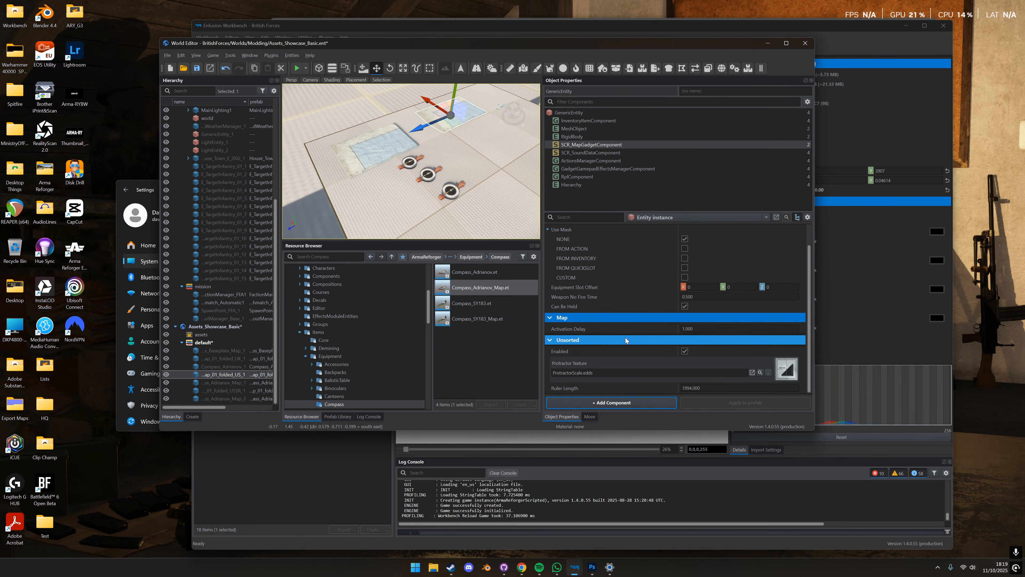
{"action": "scroll", "coordinate": [373, 158], "scroll_direction": "down", "scroll_amount": 3}
{"action": "left_click", "coordinate": [440, 166]}
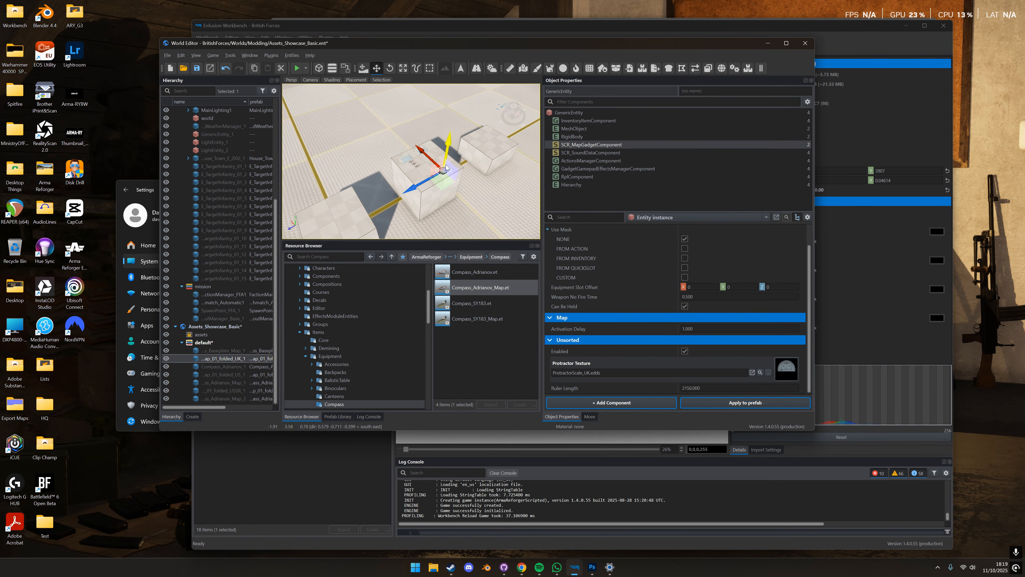
{"action": "key", "text": "f"}
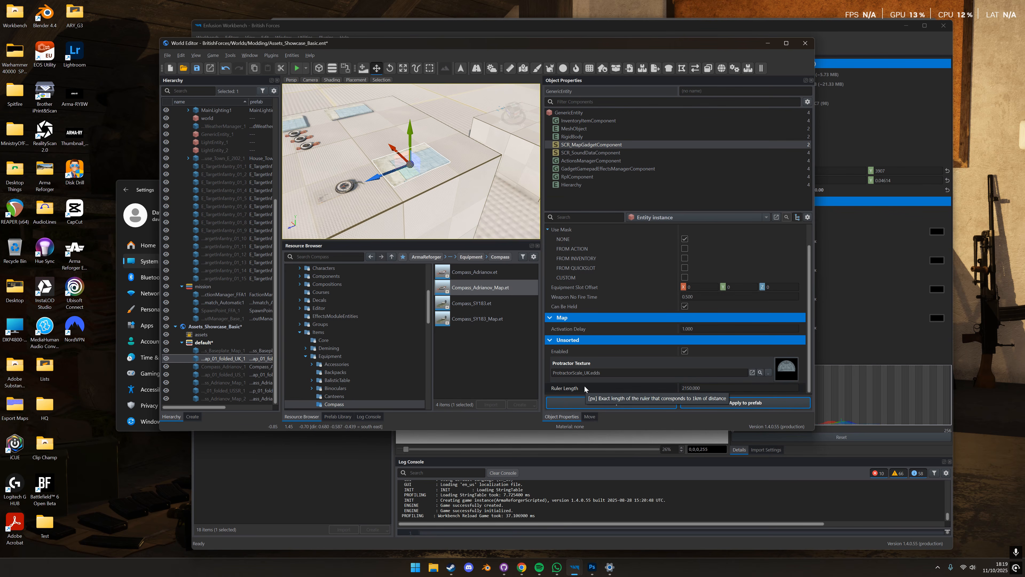
- Switch to Photoshop, restore the RGB view of the Colour group, and measure the 0 to 10 metres scale with a rectangular selection
{"action": "left_click", "coordinate": [592, 567]}
{"action": "left_click", "coordinate": [852, 269]}
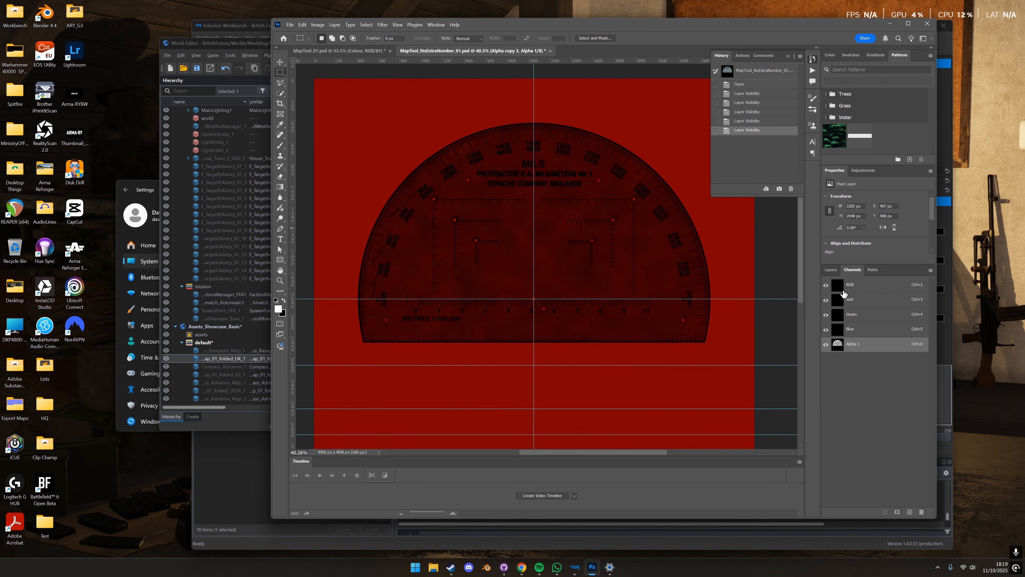
{"action": "left_click", "coordinate": [844, 285]}
{"action": "left_click", "coordinate": [831, 269]}
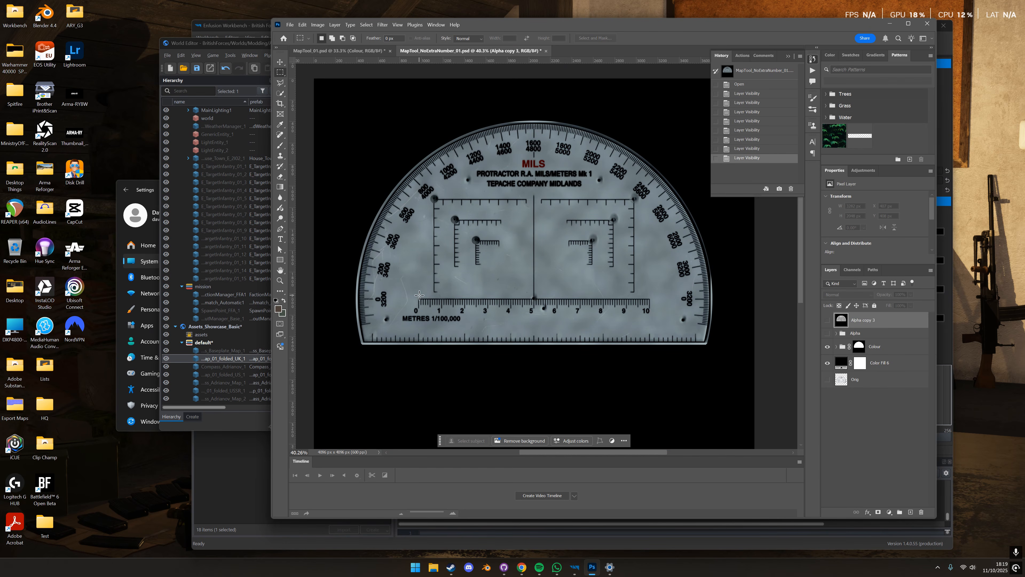
{"action": "left_click_drag", "start_coordinate": [418, 299], "coordinate": [650, 318]}
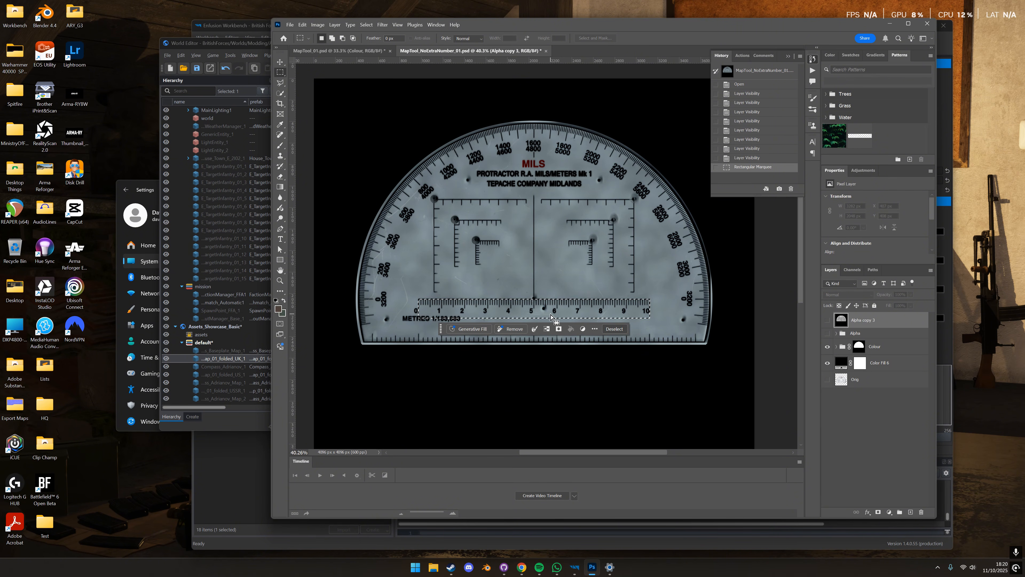
{"action": "left_click", "coordinate": [559, 315]}
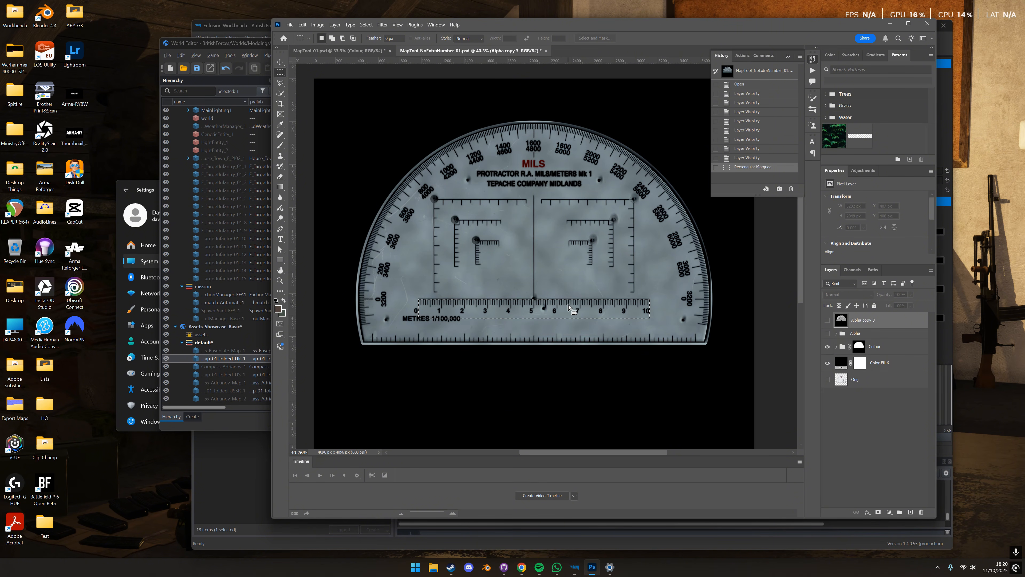
- Switch to the World Editor, save the changes to Assets_Showcase_Basic and its default layer, and load a Game Master world
{"action": "left_click", "coordinate": [260, 45]}
{"action": "left_click", "coordinate": [168, 55]}
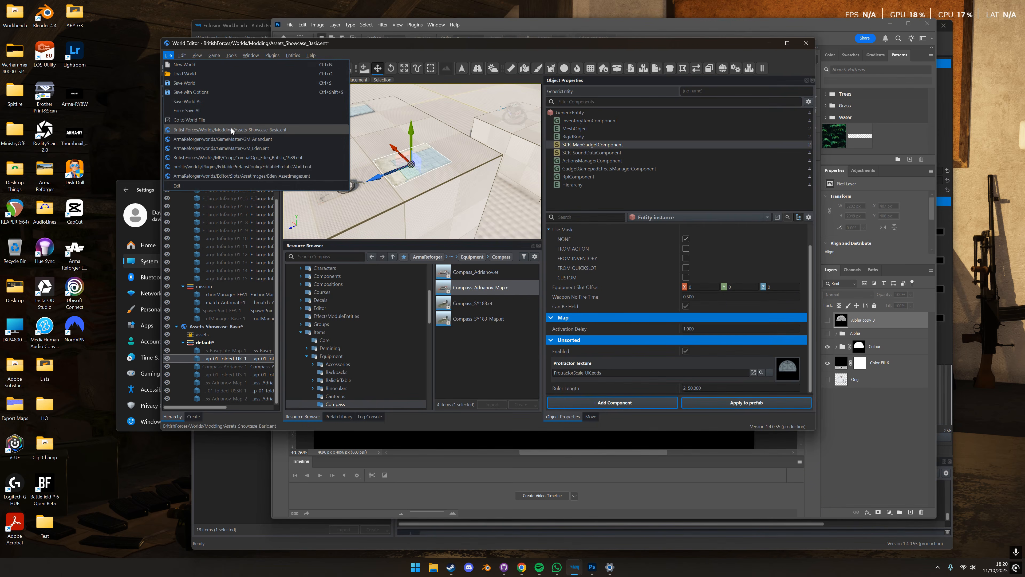
{"action": "left_click", "coordinate": [231, 130]}
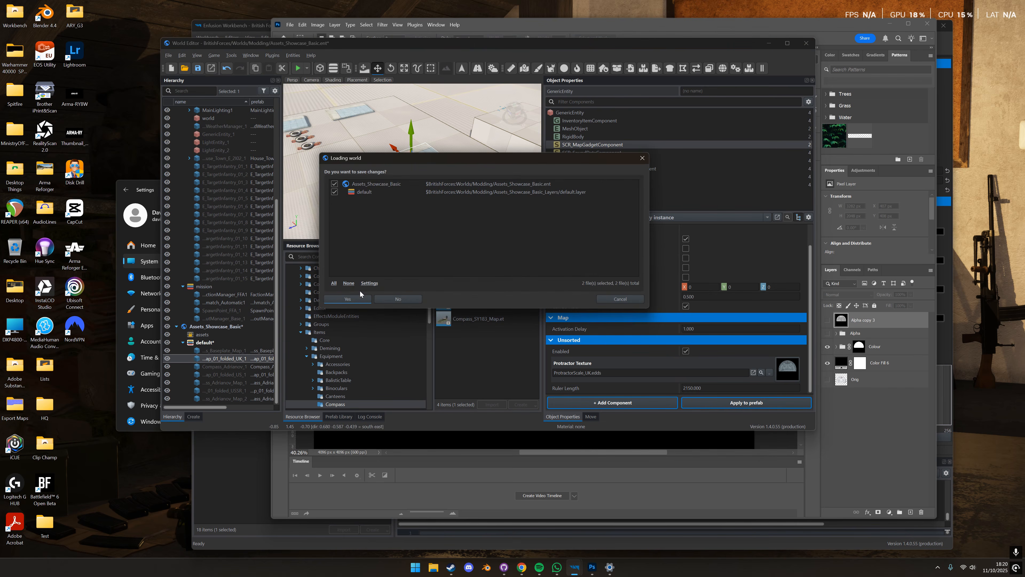
{"action": "left_click_drag", "start_coordinate": [414, 160], "coordinate": [484, 230]}
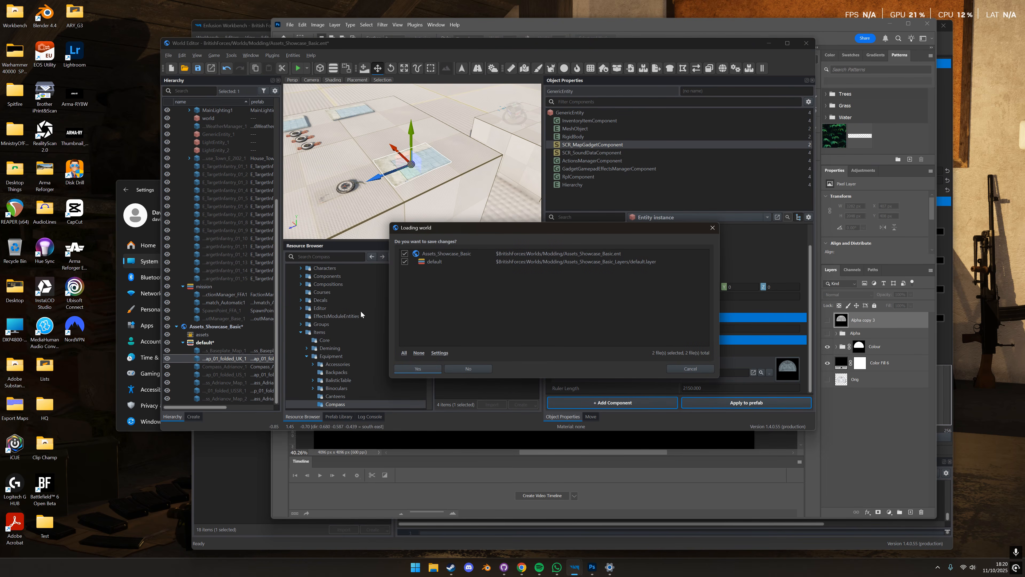
{"action": "left_click", "coordinate": [418, 369]}
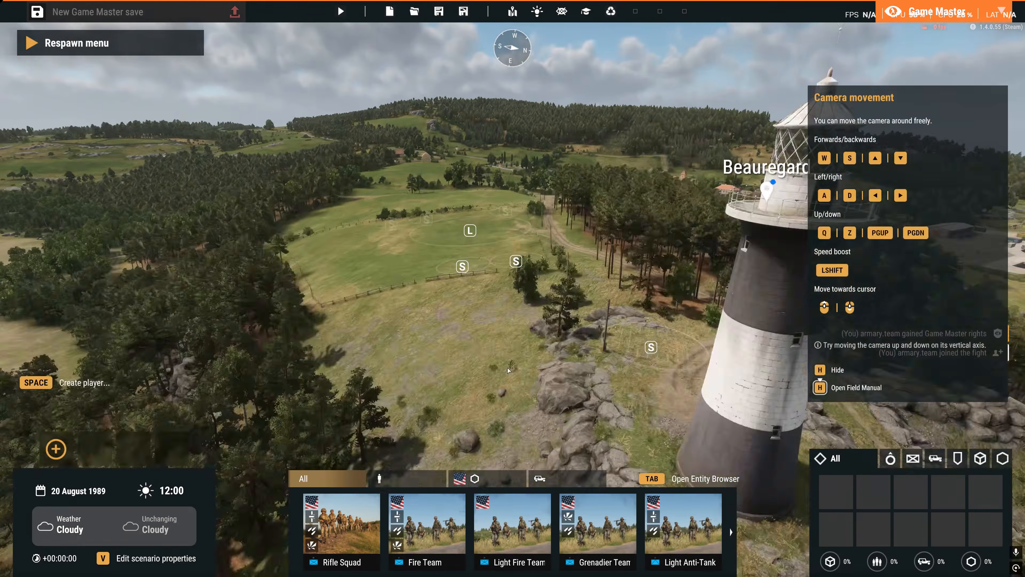
- Browse the available Game Master entities and filter them to the UK faction
{"action": "key", "text": "Tab"}
{"action": "left_click", "coordinate": [881, 265]}
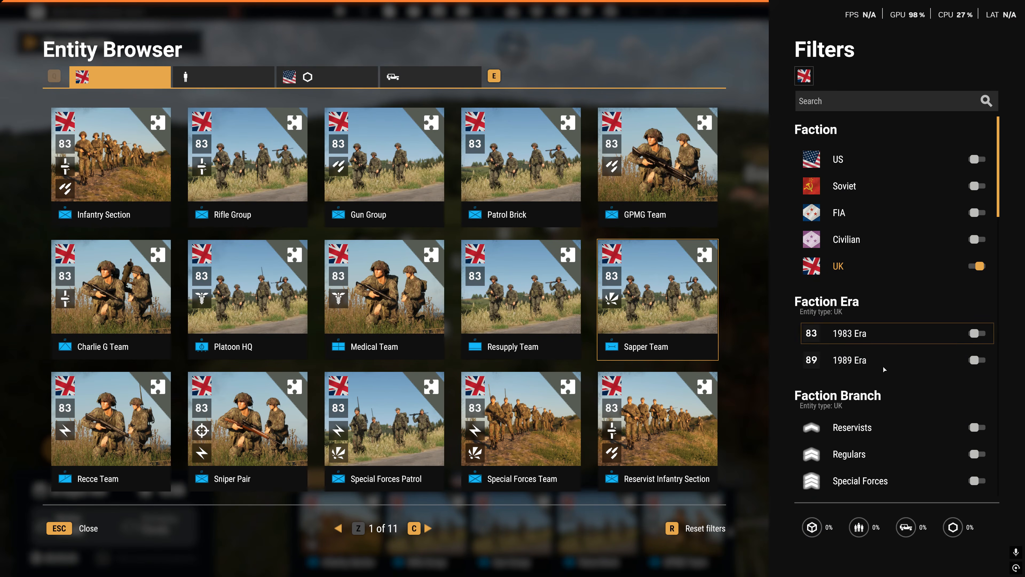
- Pick a UK soldier from the filtered entities and place it in the open field as the player
{"action": "scroll", "coordinate": [882, 358], "scroll_direction": "down", "scroll_amount": 3}
{"action": "left_click", "coordinate": [977, 442]}
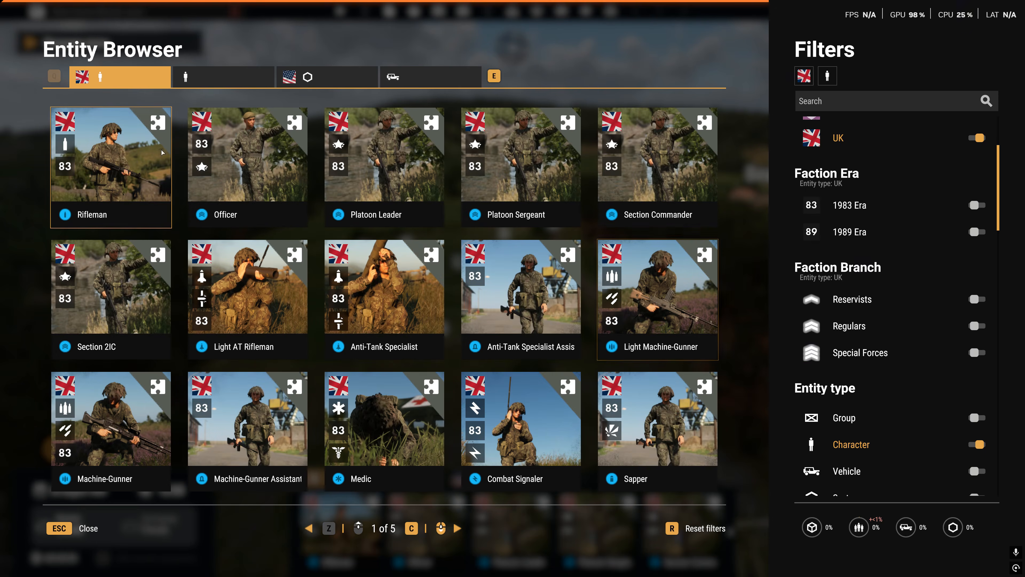
{"action": "left_click", "coordinate": [477, 325]}
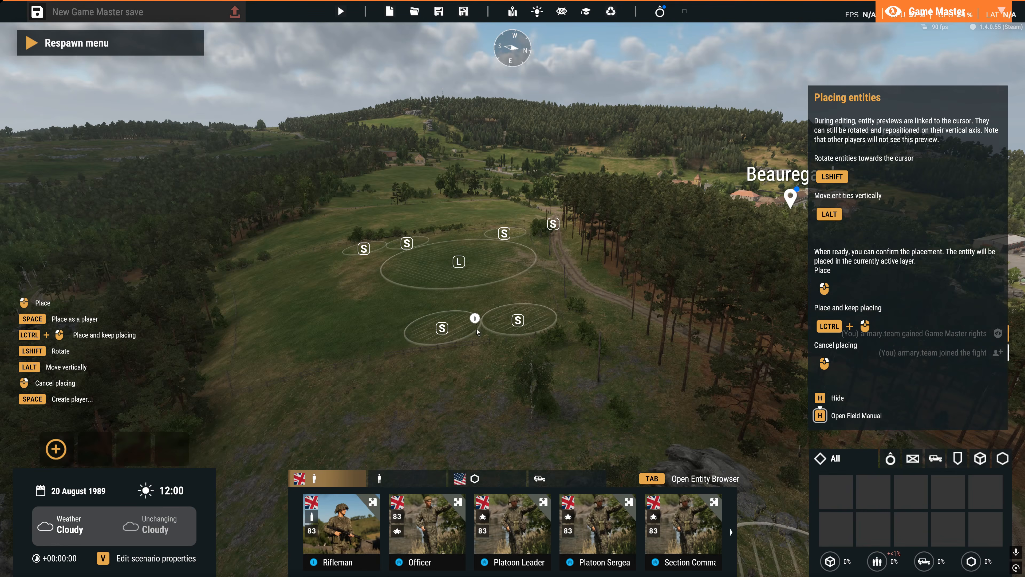
{"action": "key", "text": "space"}
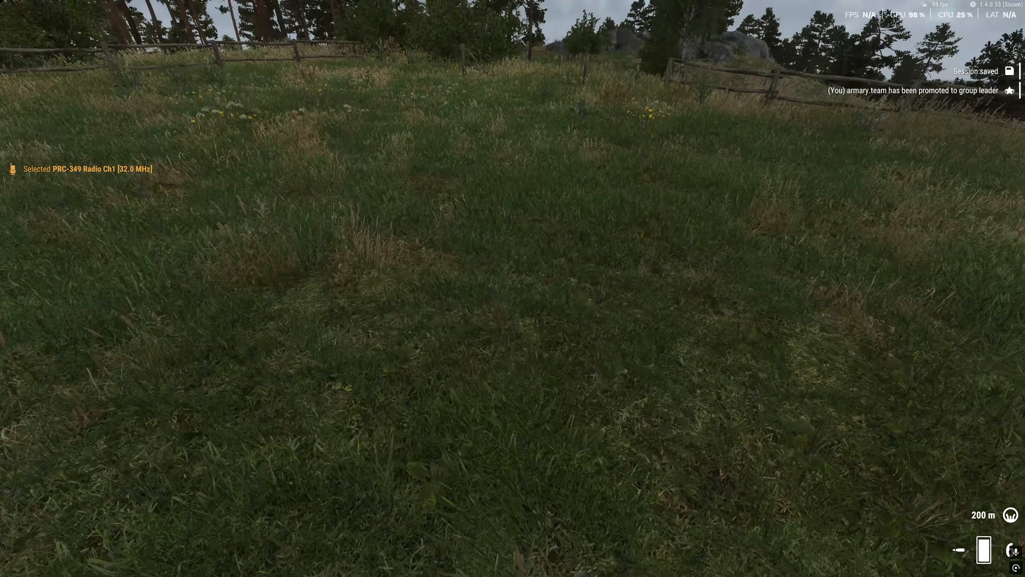
- Open the in-game map of Arland and display the compass on it
{"action": "key", "text": "m"}
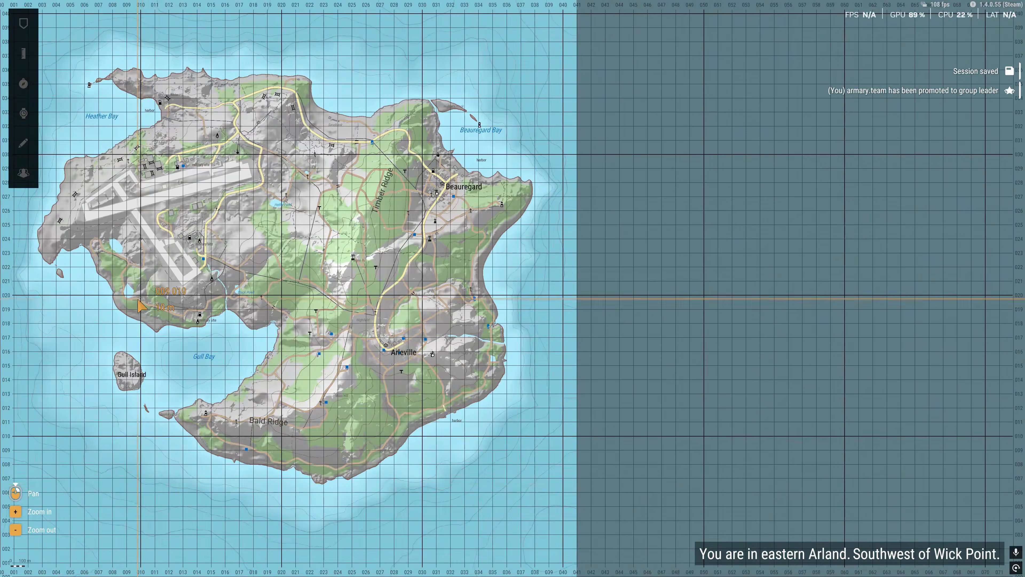
{"action": "scroll", "coordinate": [162, 291], "scroll_direction": "up", "scroll_amount": 5}
{"action": "scroll", "coordinate": [343, 282], "scroll_direction": "down", "scroll_amount": 5}
{"action": "scroll", "coordinate": [419, 226], "scroll_direction": "up", "scroll_amount": 3}
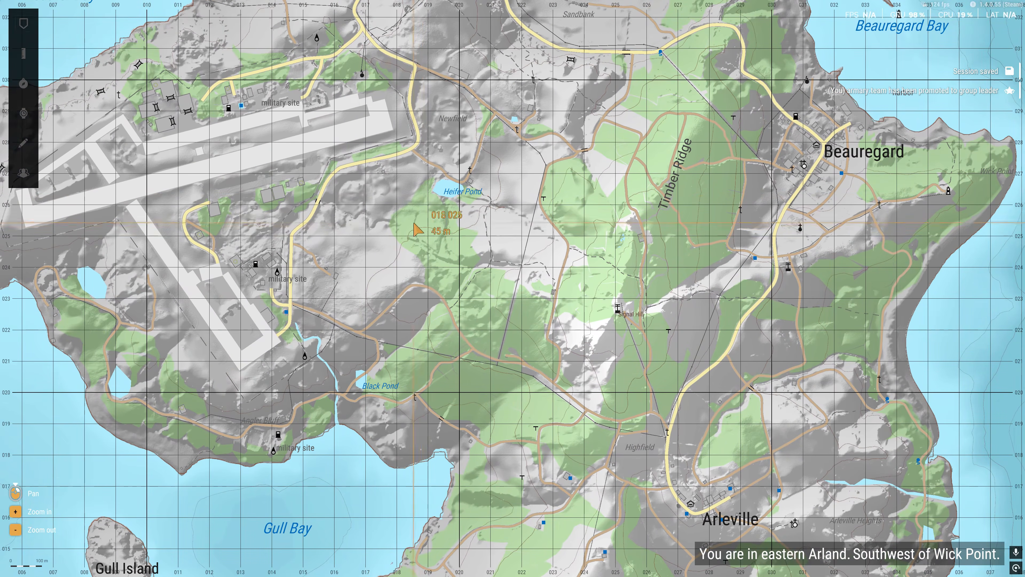
{"action": "left_click_drag", "start_coordinate": [131, 97], "coordinate": [357, 292]}
{"action": "double_click", "coordinate": [359, 285]}
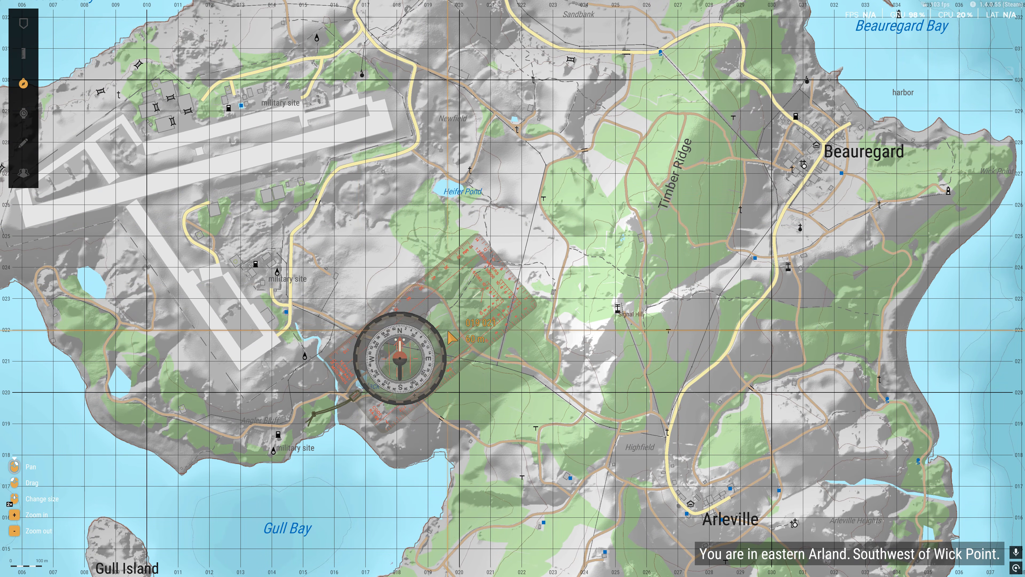
- Reposition the compass near Black Pond and display the R.A. mils protractor on the map
{"action": "double_click", "coordinate": [447, 330]}
{"action": "left_click_drag", "start_coordinate": [459, 393], "coordinate": [418, 275]}
{"action": "scroll", "coordinate": [418, 275], "scroll_direction": "up", "scroll_amount": 1}
{"action": "left_click", "coordinate": [30, 56]}
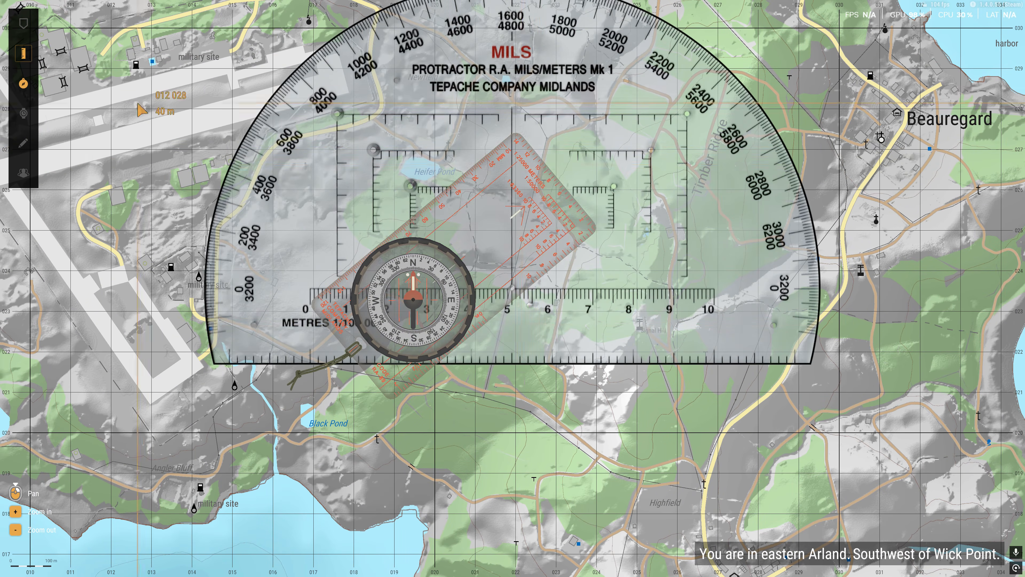
- Move the compass clear of the protractor onto the airfield area and reduce its size
{"action": "left_click_drag", "start_coordinate": [448, 137], "coordinate": [339, 329]}
{"action": "left_click_drag", "start_coordinate": [339, 461], "coordinate": [185, 332]}
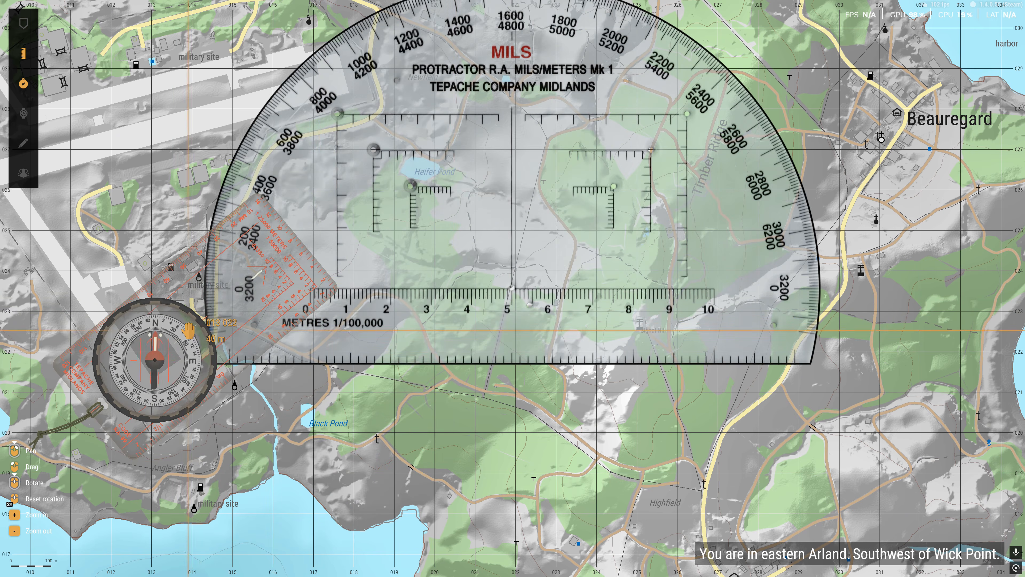
{"action": "middle_click", "coordinate": [182, 342]}
{"action": "scroll", "coordinate": [541, 226], "scroll_direction": "down", "scroll_amount": 3}
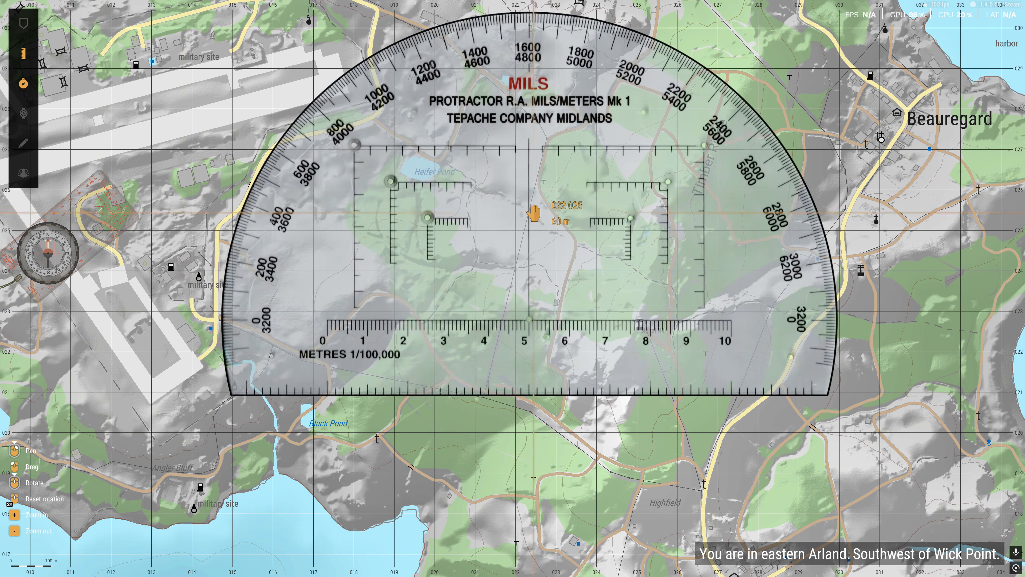
- Position the protractor's 1/100,000 metres scale over the map grid to compare its 0 to 10 length with the grid squares
{"action": "scroll", "coordinate": [527, 249], "scroll_direction": "down", "scroll_amount": 6}
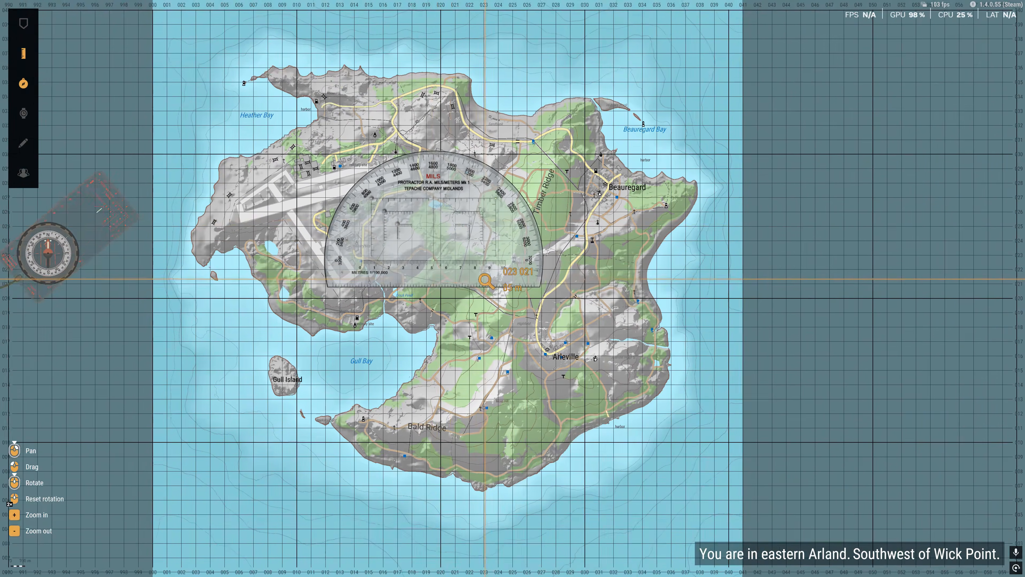
{"action": "scroll", "coordinate": [594, 287], "scroll_direction": "up", "scroll_amount": 4}
{"action": "left_click_drag", "start_coordinate": [360, 210], "coordinate": [494, 275]}
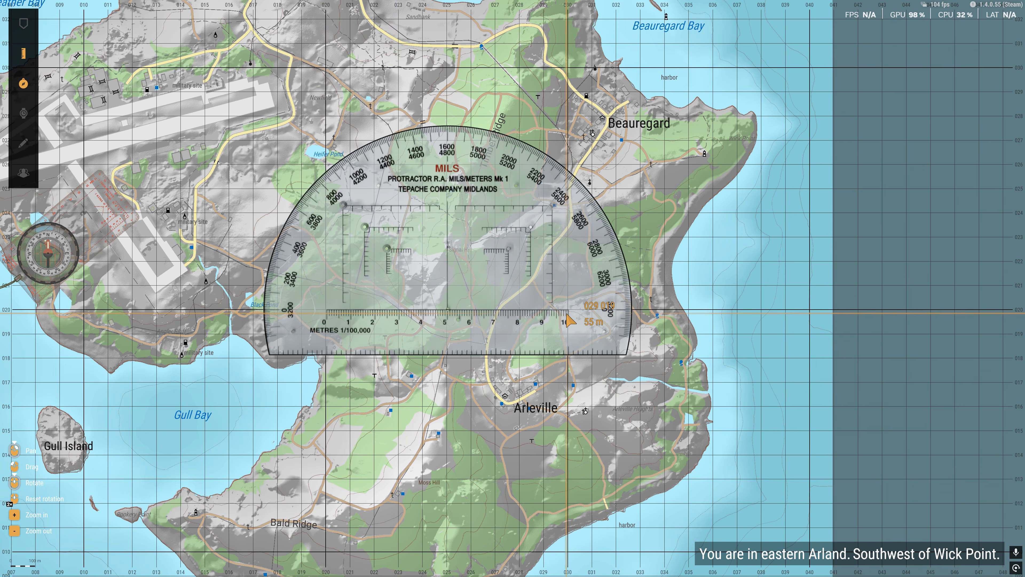
{"action": "left_click_drag", "start_coordinate": [596, 315], "coordinate": [590, 300]}
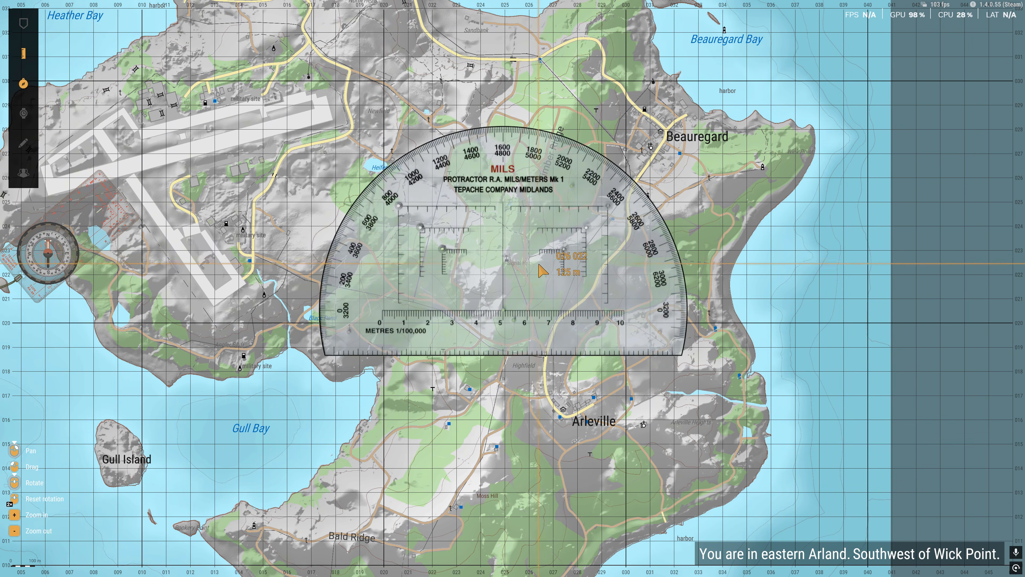
{"action": "left_click_drag", "start_coordinate": [542, 270], "coordinate": [473, 279]}
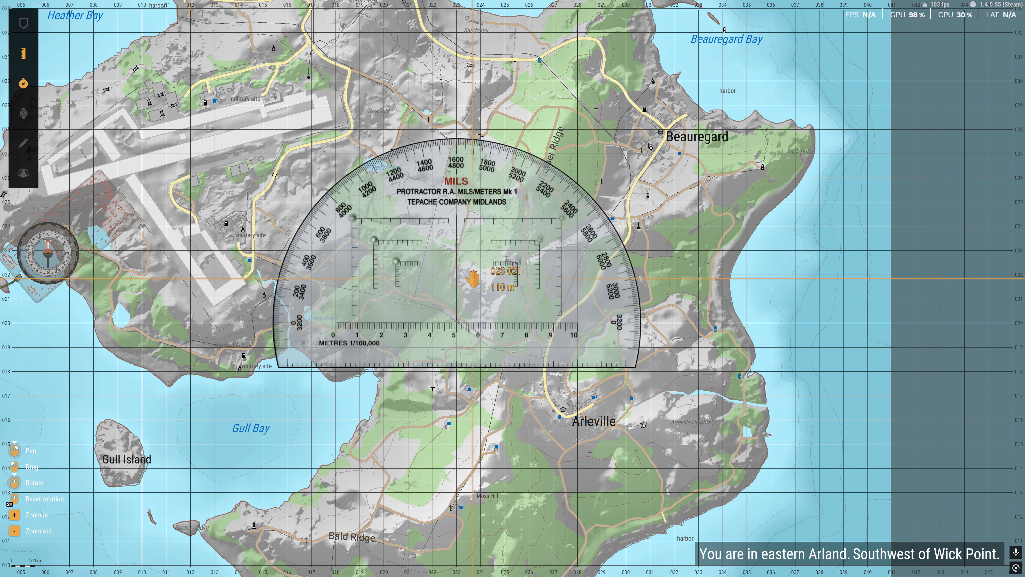